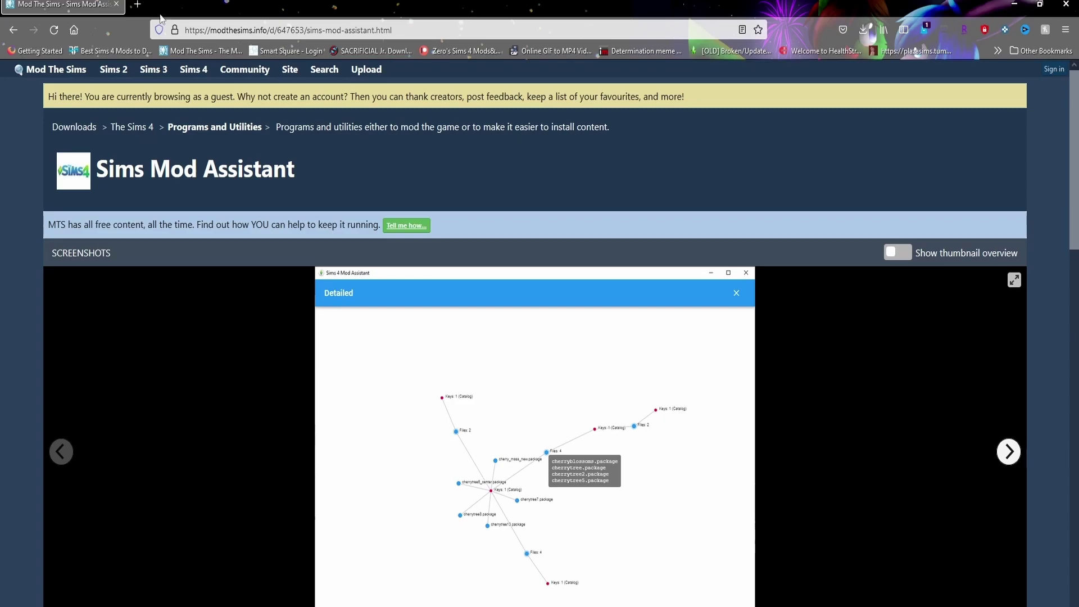
Page through the enlarged screenshots, from the conflict graph to the conflicts list.
scroll(76, 300, down, 2)
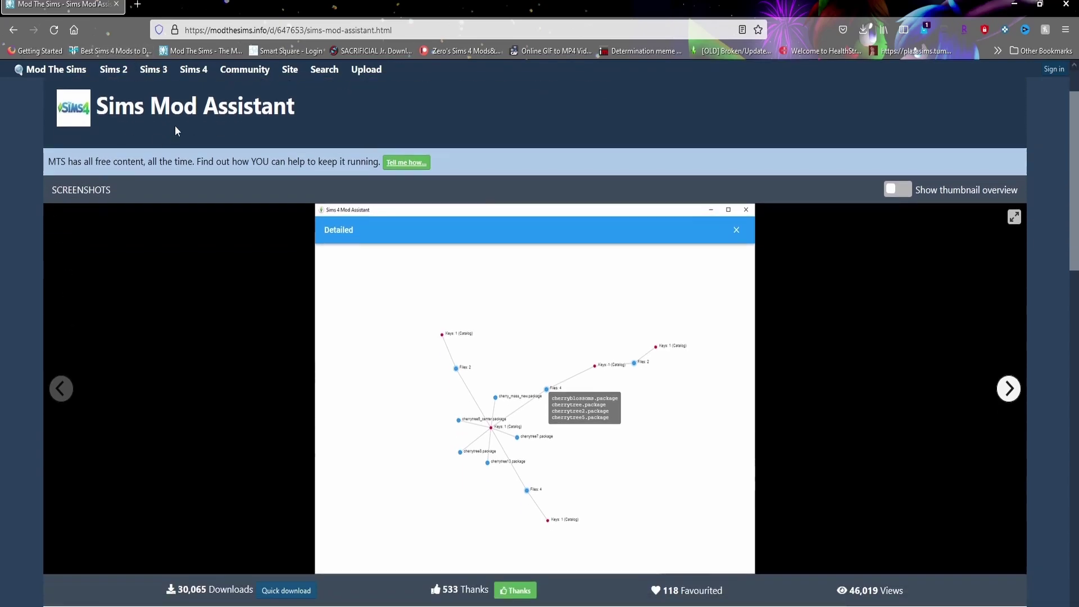
scroll(3, 520, down, 4)
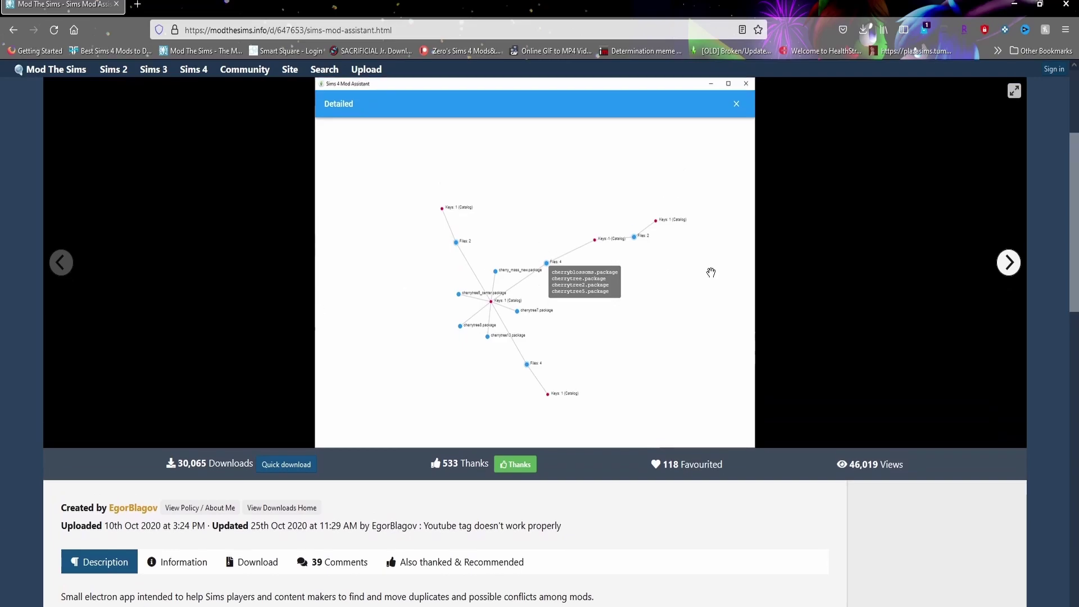
click(997, 264)
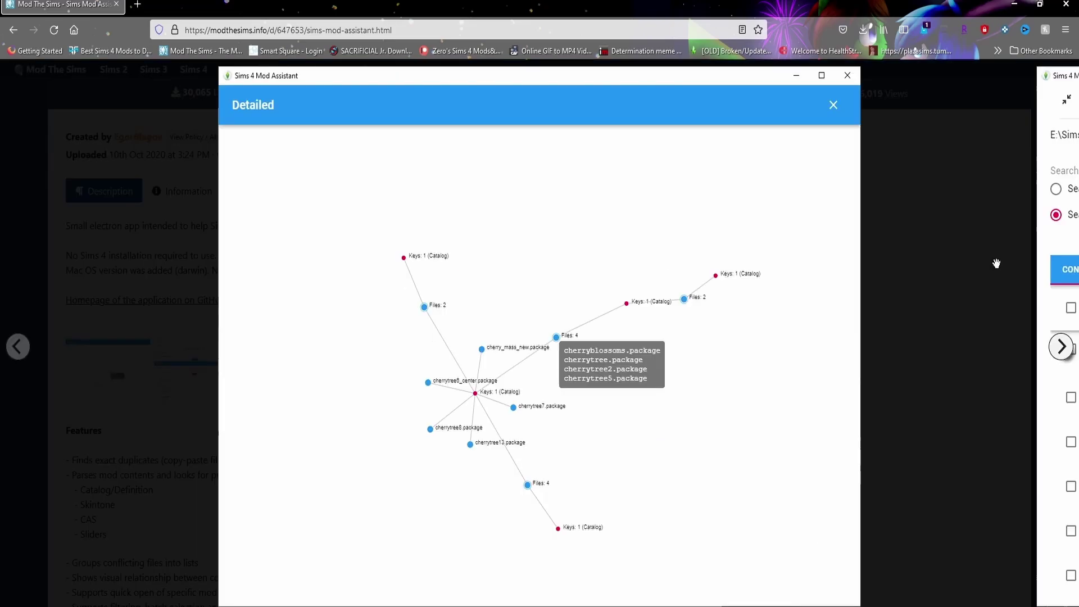
click(1060, 346)
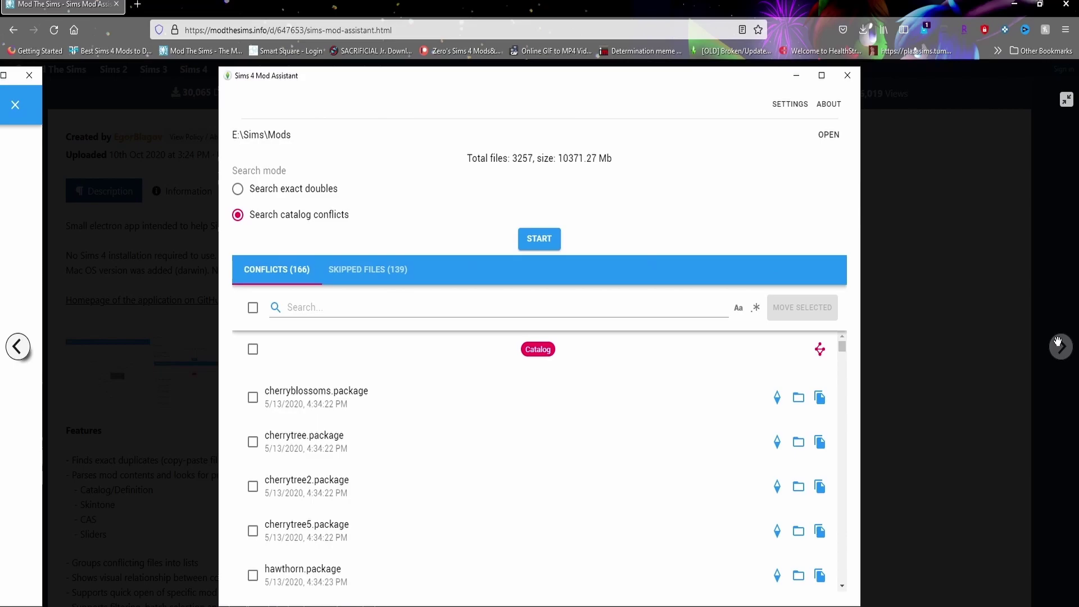
click(1066, 99)
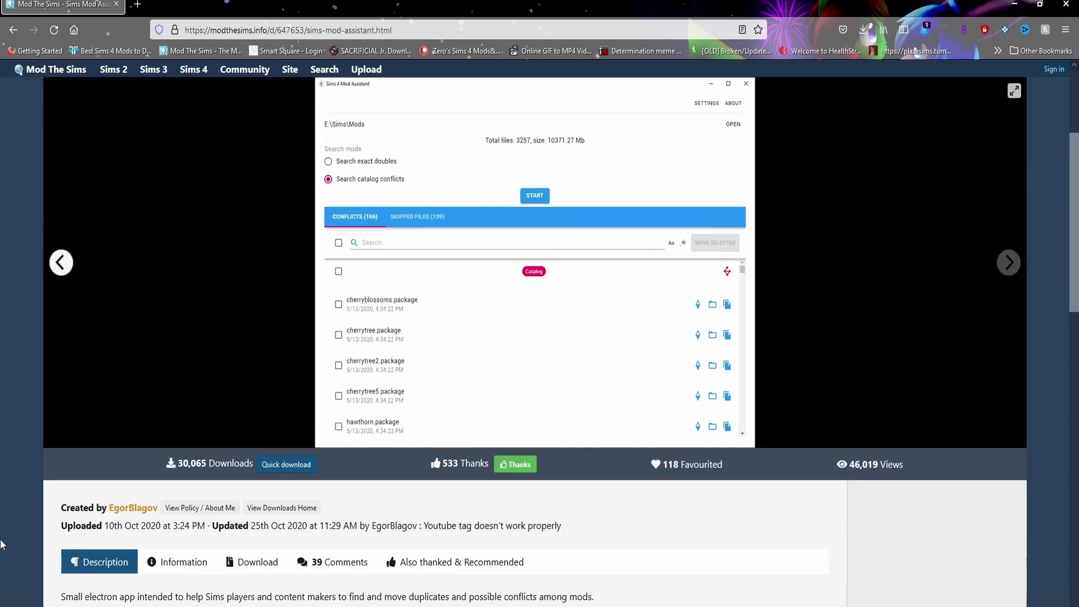
View the download files for Sims Mod Assistant, then return to the top of the page.
scroll(28, 526, down, 5)
scroll(33, 521, down, 2)
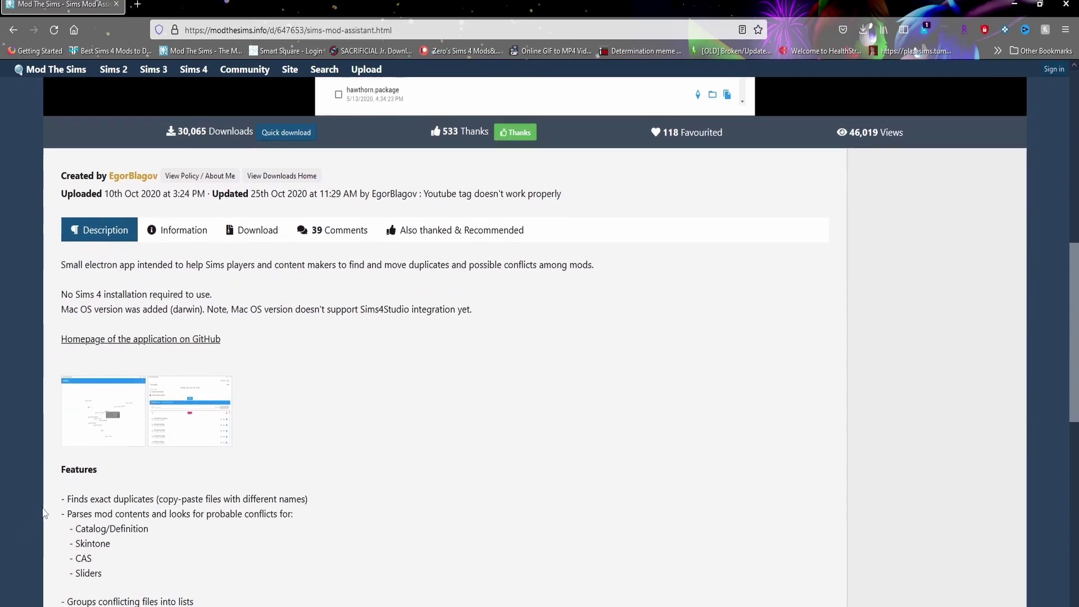
click(253, 120)
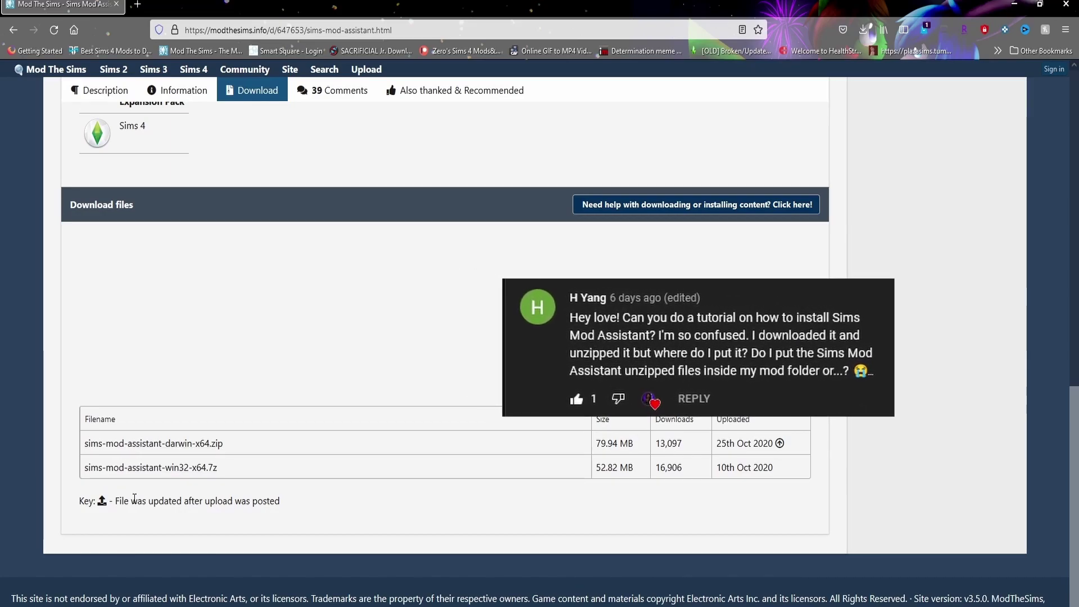
scroll(8, 441, up, 3)
scroll(8, 438, up, 3)
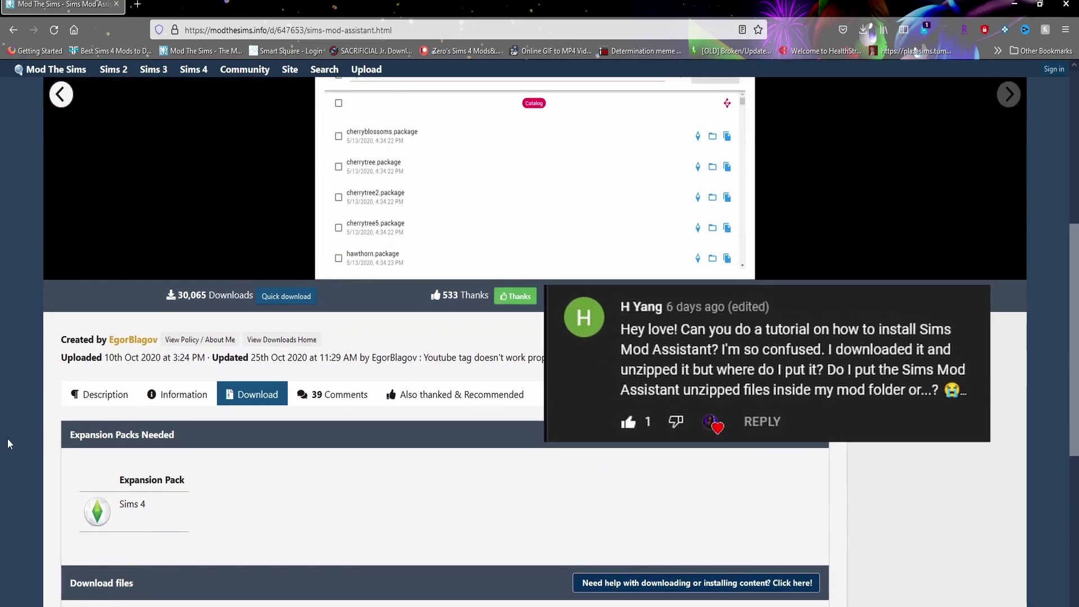
scroll(11, 437, up, 4)
scroll(12, 437, up, 2)
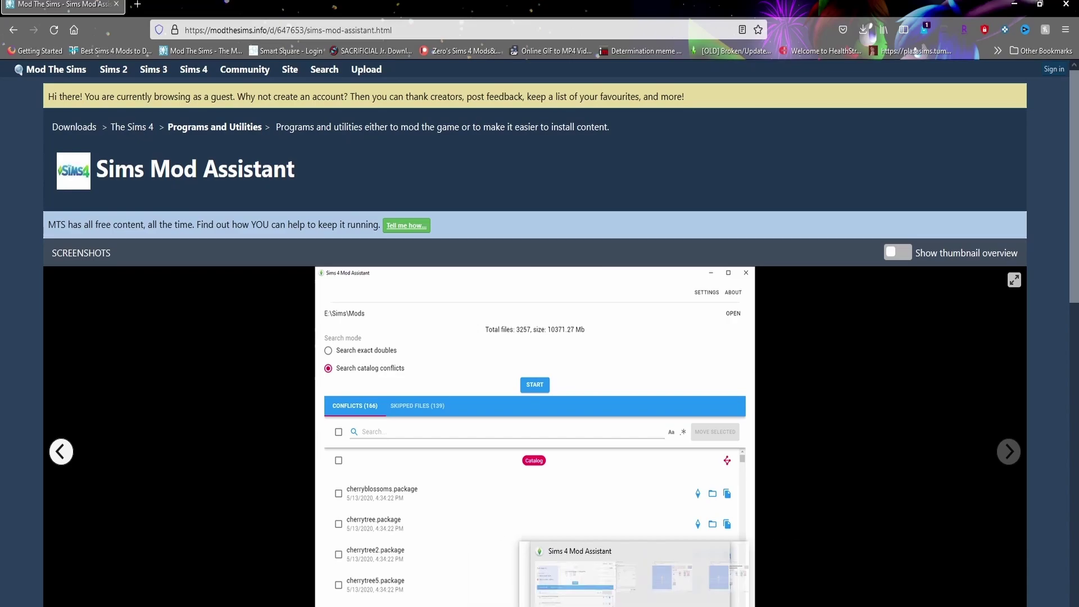
Check the Mod Assistant conflicts list, then open the modthesims.info result for 'sims 4 mod assistant'.
click(624, 573)
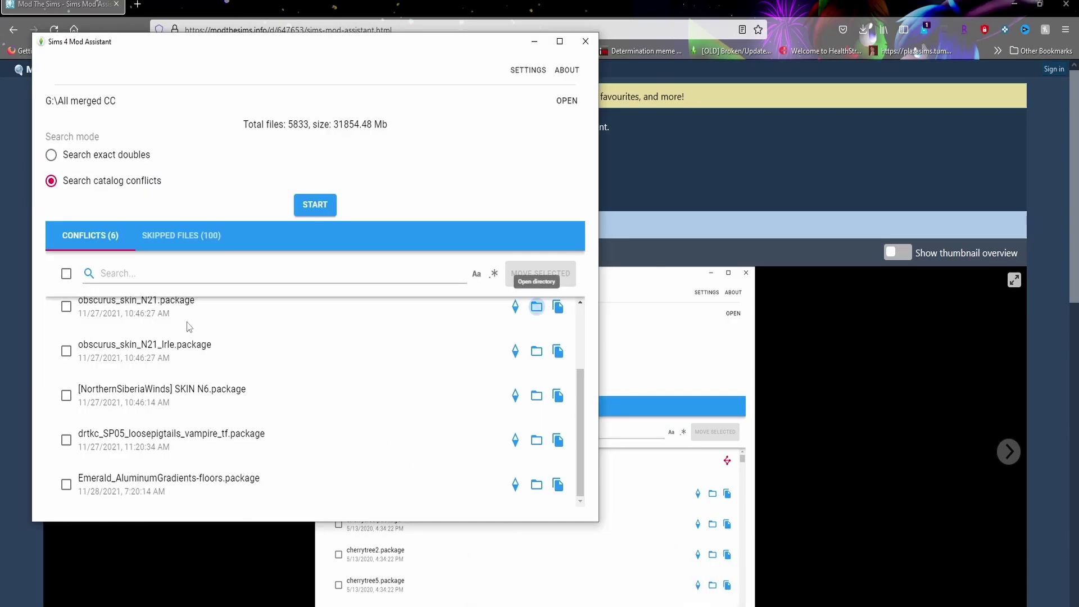
scroll(189, 327, up, 2)
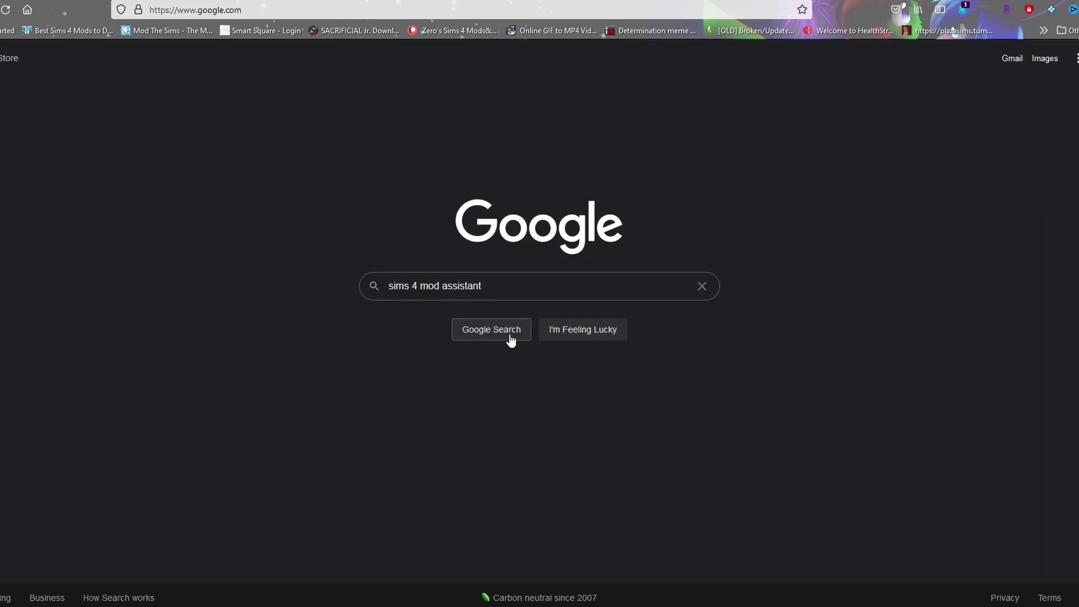
click(510, 336)
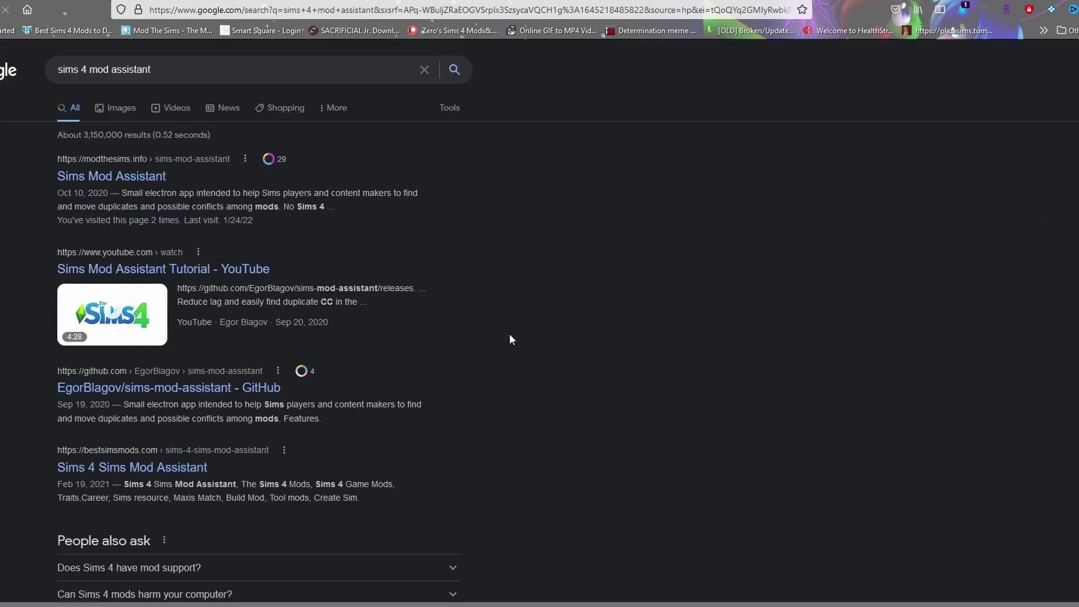
click(112, 177)
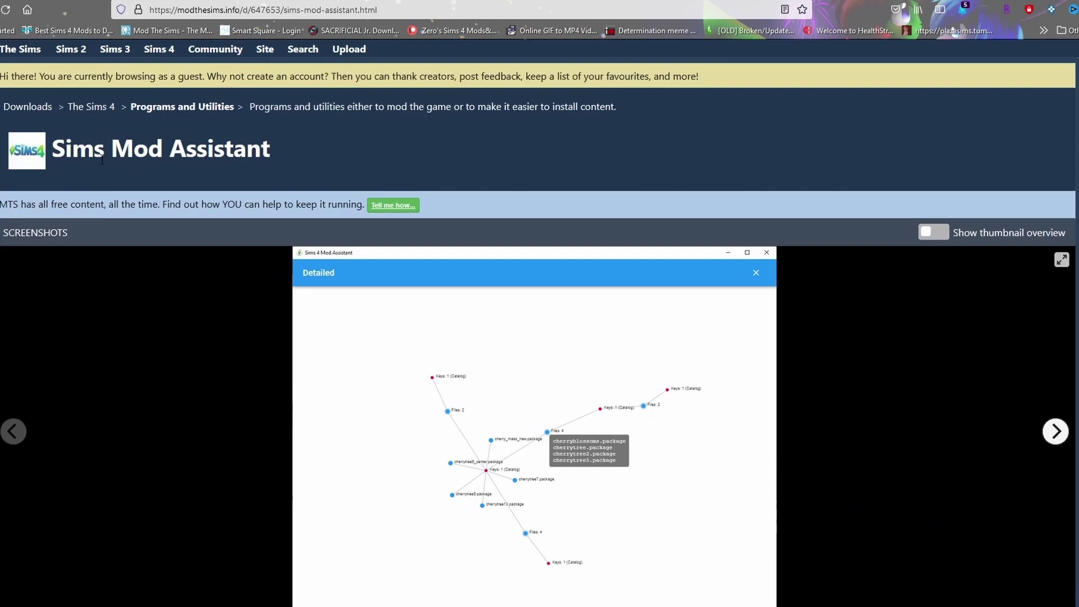
Read through the Sims Mod Assistant Description and Features sections.
scroll(110, 177, down, 5)
scroll(538, 332, down, 5)
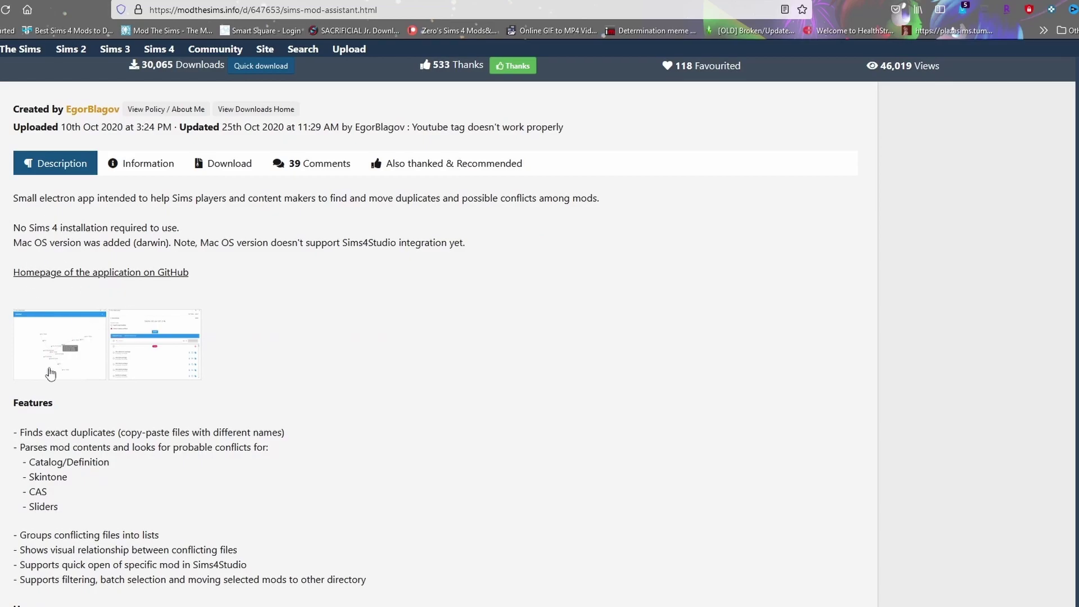
scroll(15, 413, down, 2)
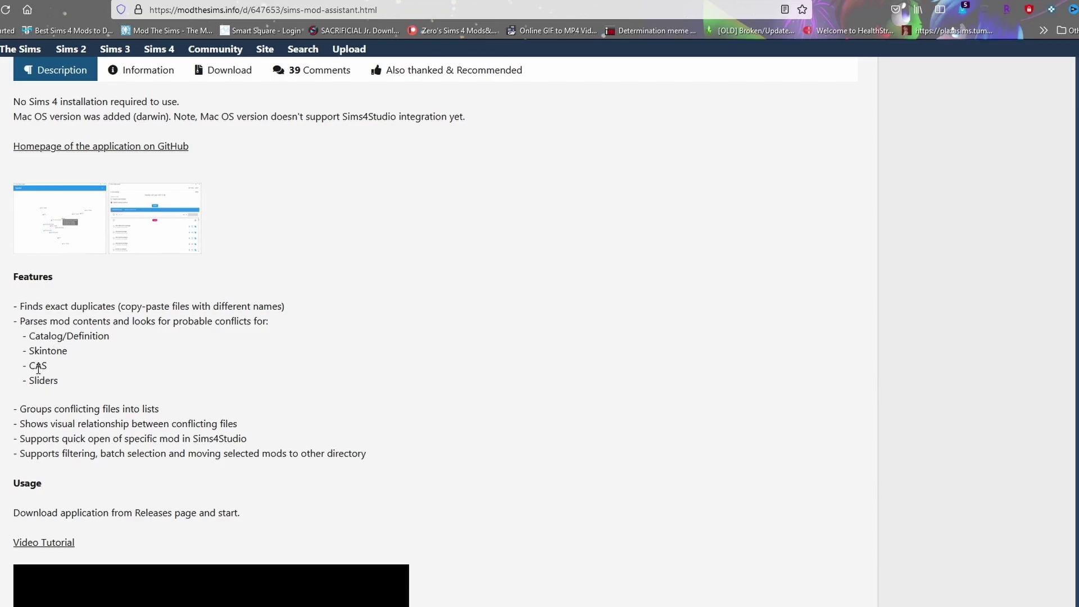
scroll(39, 365, down, 5)
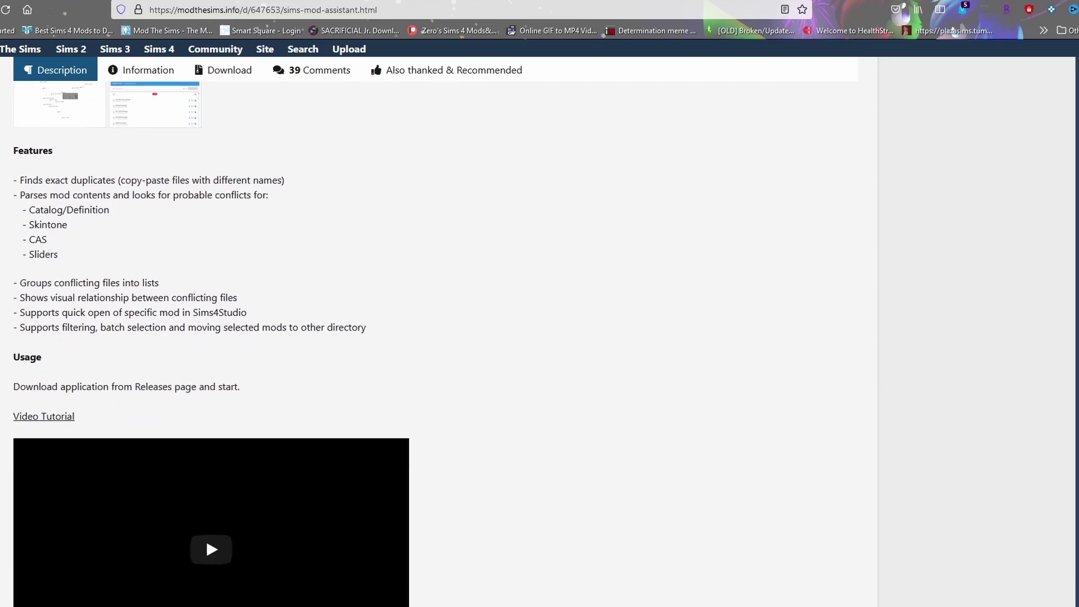
scroll(427, 337, up, 7)
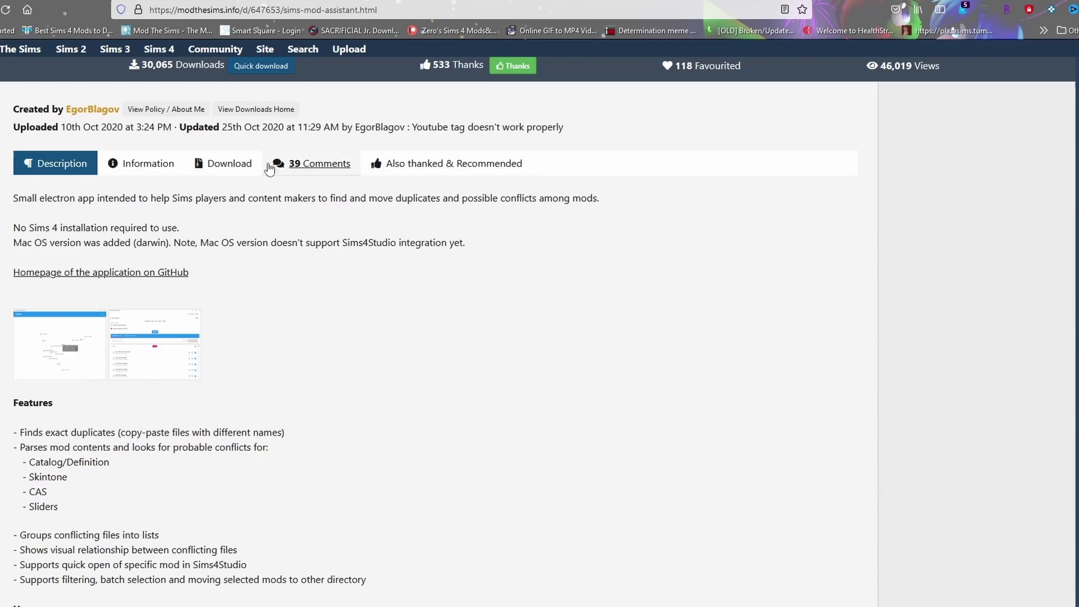
Show the Download files table listing the darwin-x64.zip and win32-x64.7z files.
click(232, 163)
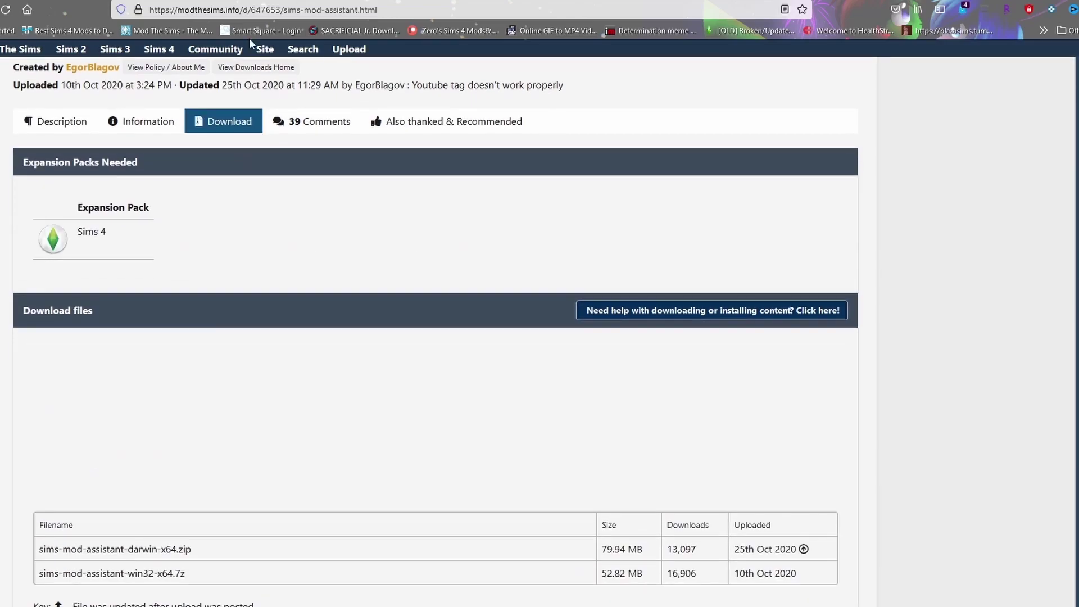
scroll(17, 254, down, 2)
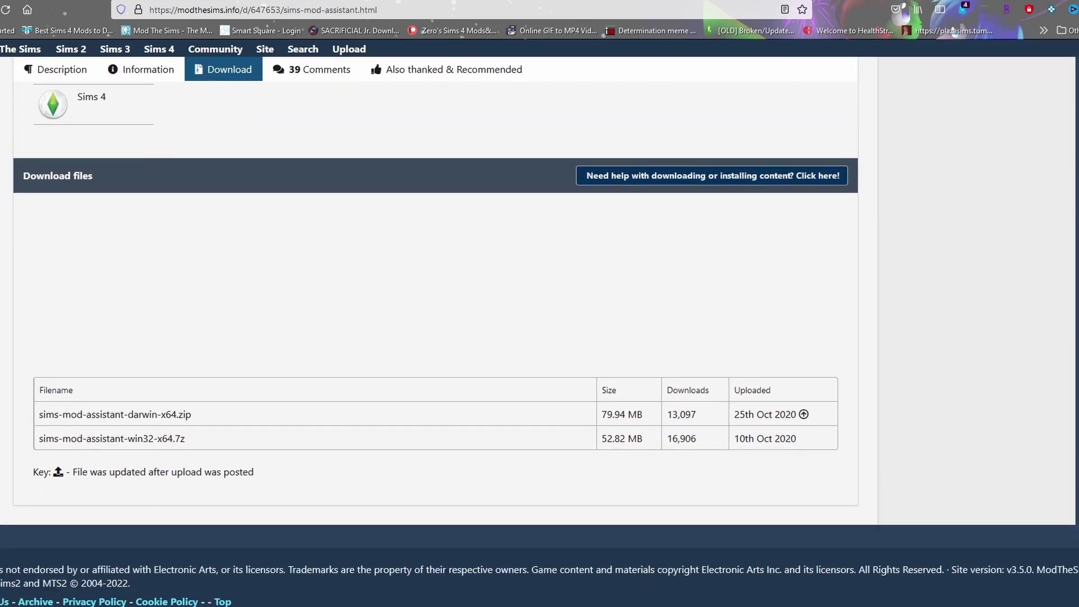
click(168, 422)
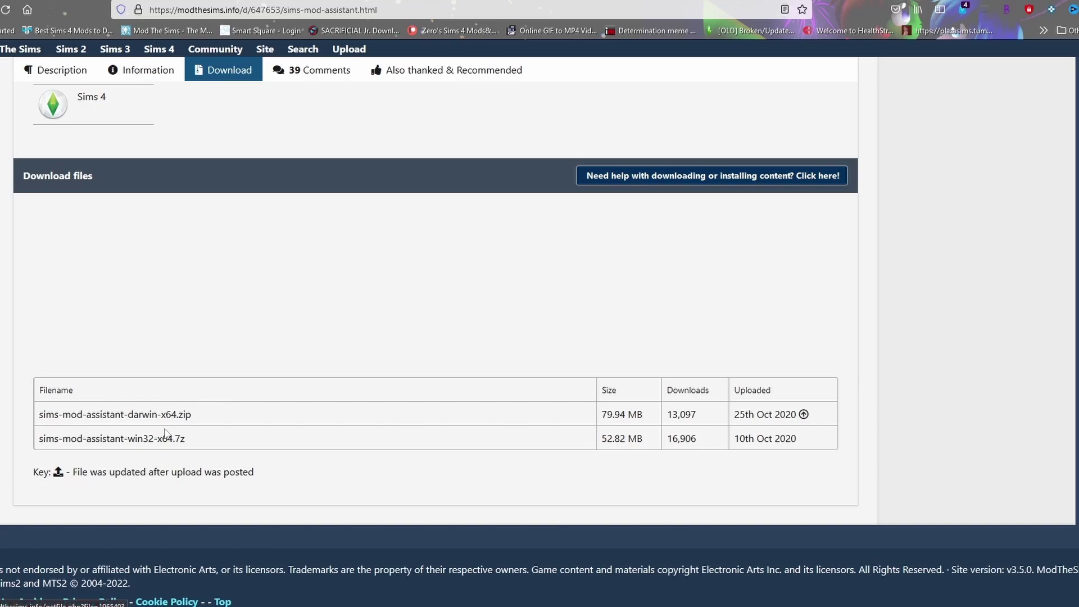
Save sims-mod-assistant-win32-x64.7z to G:\, overwriting the existing copy.
click(100, 444)
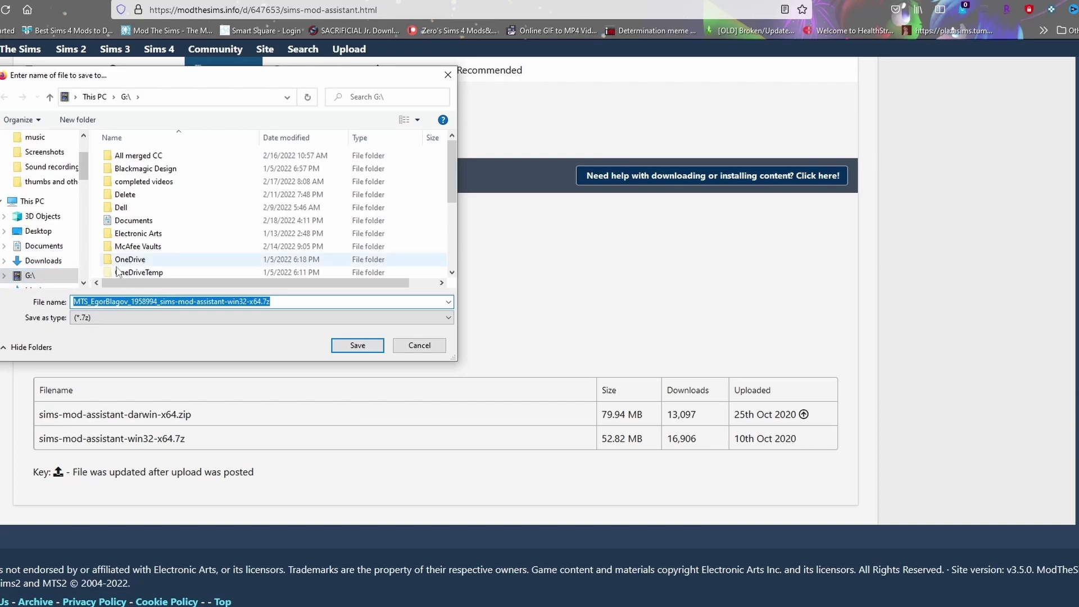
scroll(168, 264, down, 2)
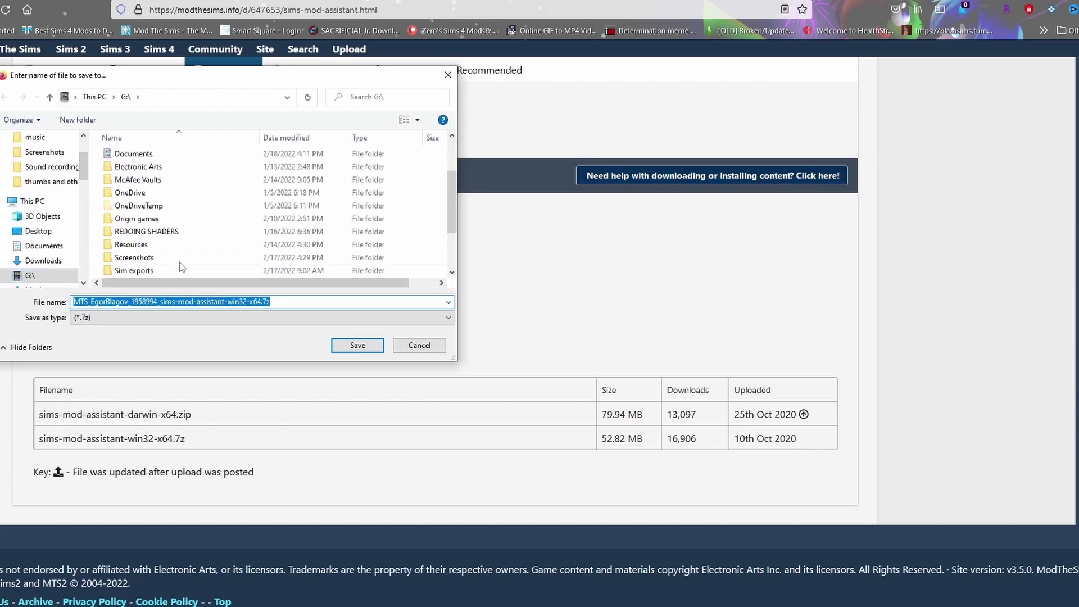
scroll(183, 261, up, 2)
scroll(188, 258, down, 4)
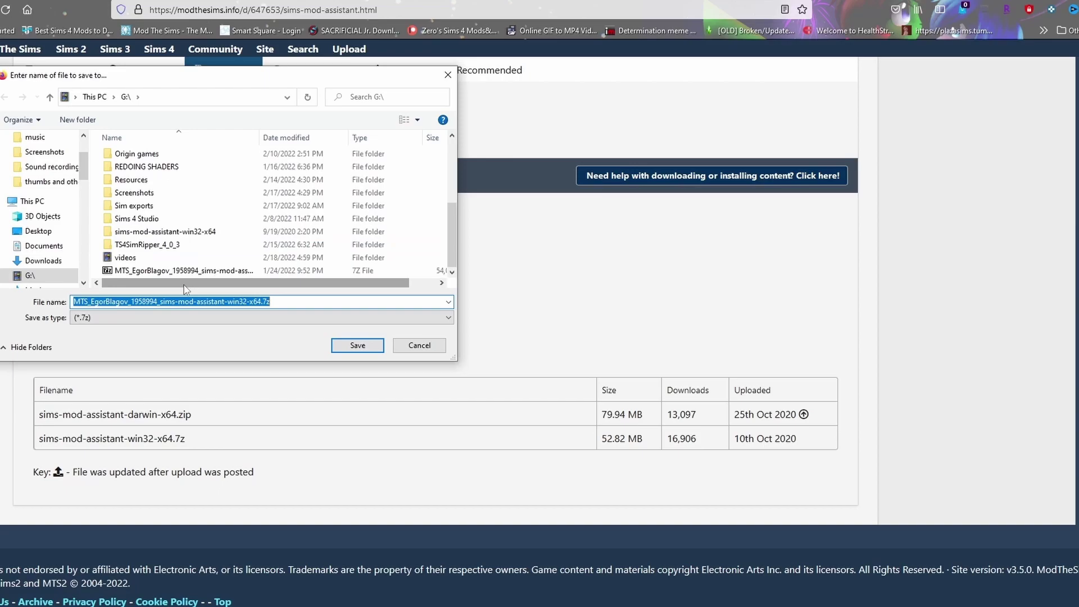
click(366, 346)
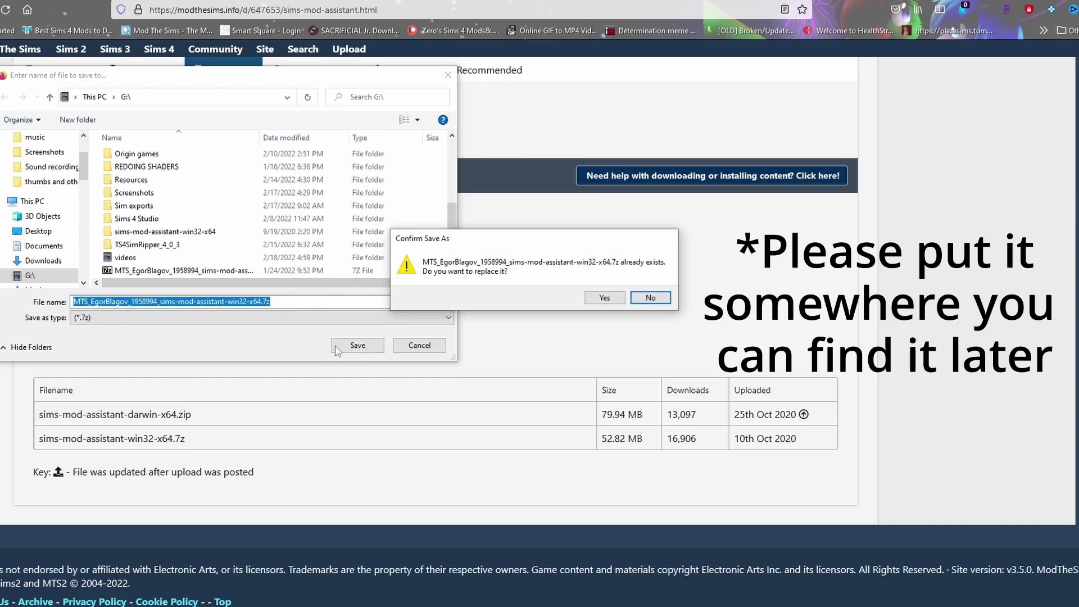
click(607, 297)
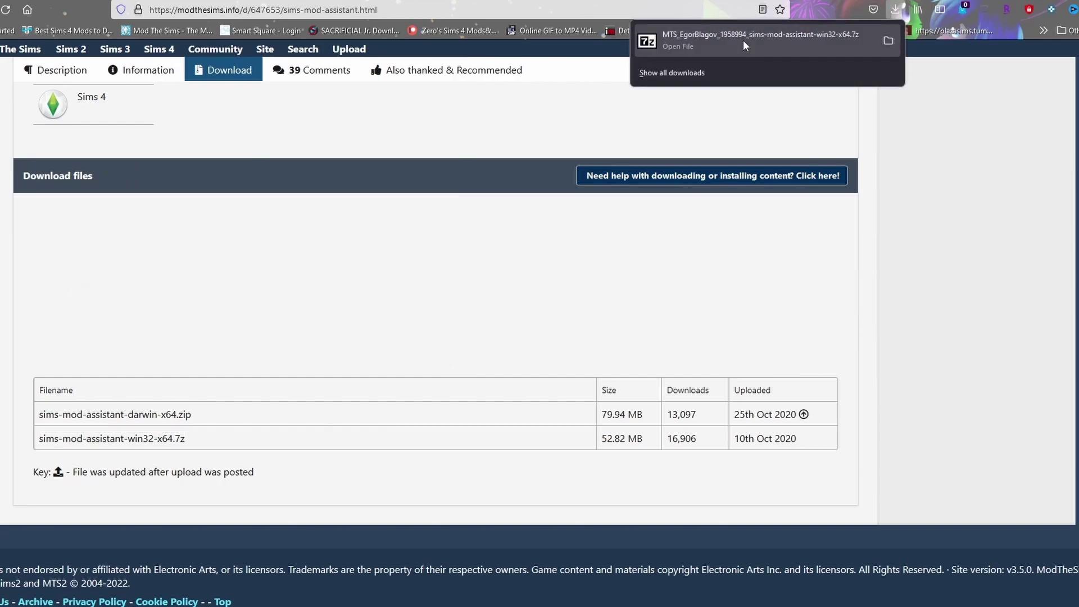
Dismiss the downloads list and open sims-mod-assistant-win32-x64.7z from My Passport (G:) in 7-Zip.
click(743, 39)
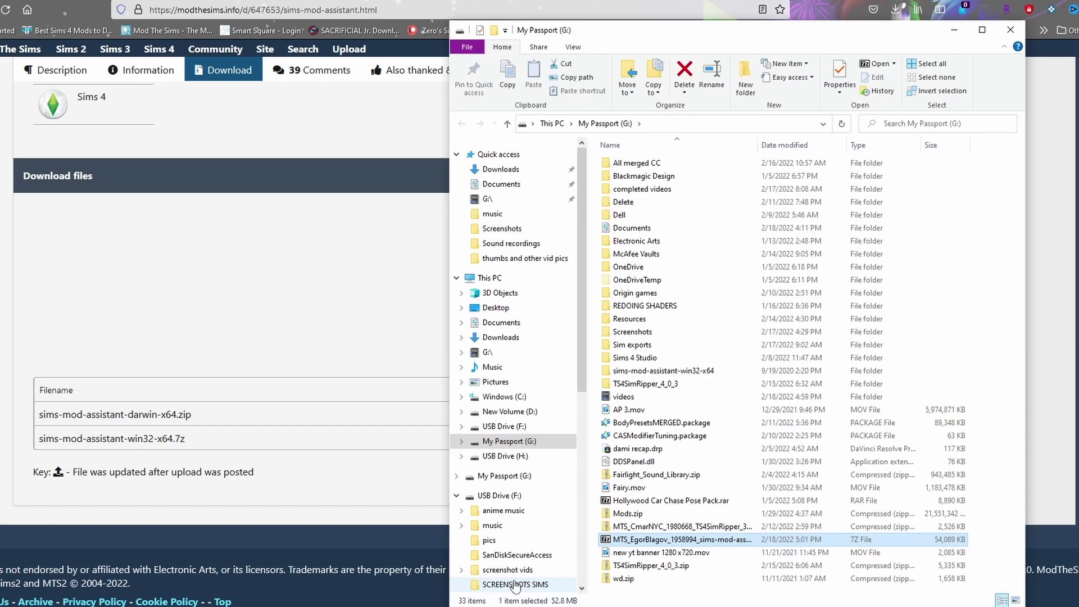
double_click(639, 541)
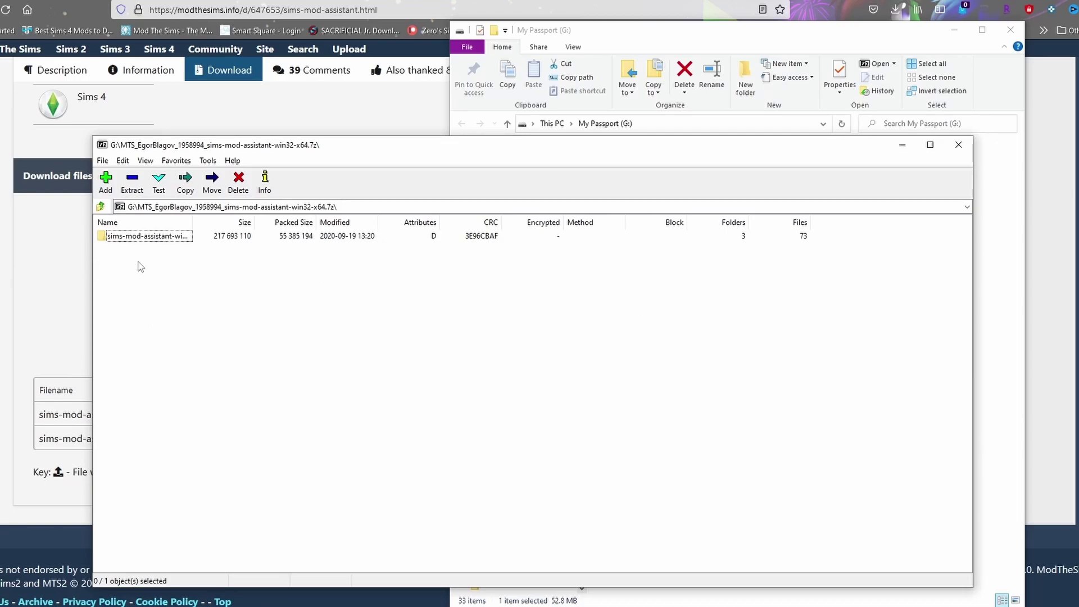
Widen the Name column and start extracting the sims-mod-assistant-win32-x64 folder.
drag(193, 222, 240, 222)
click(146, 237)
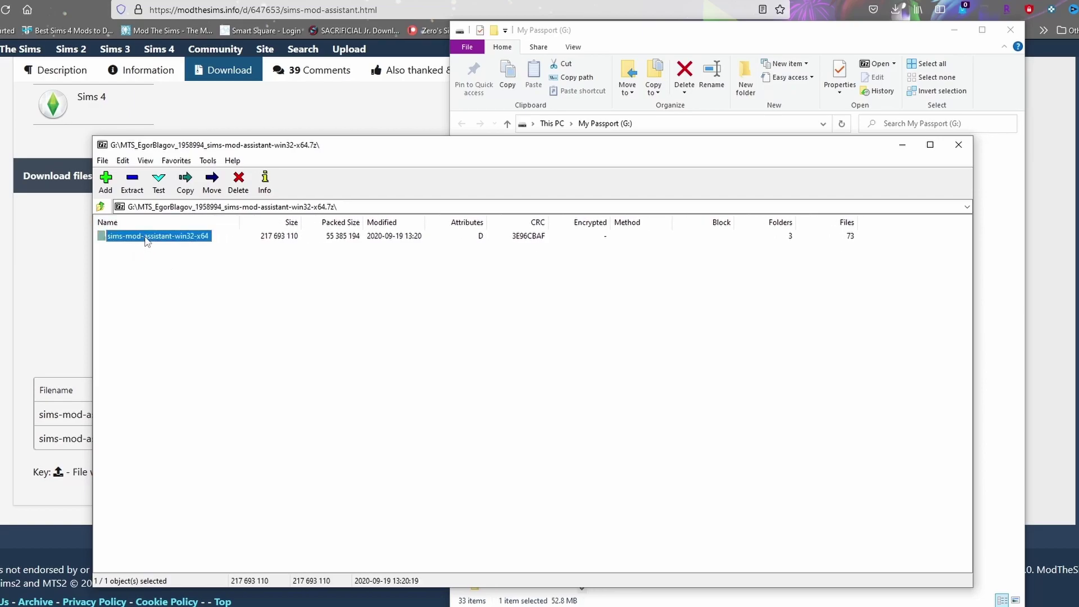
click(132, 186)
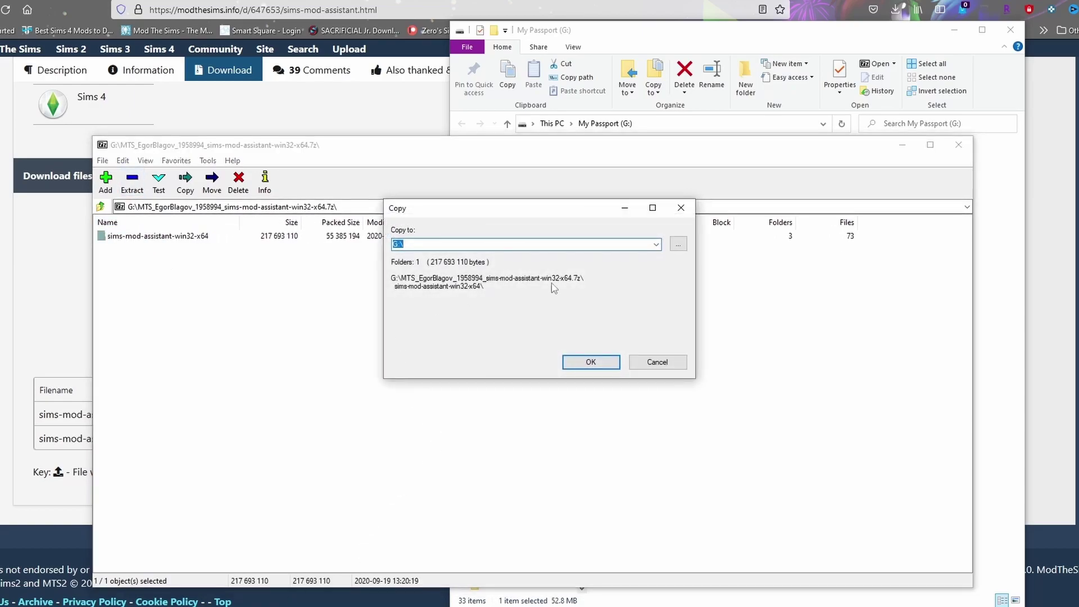
Set the extraction destination to the Desktop and extract the folder.
click(656, 245)
click(680, 245)
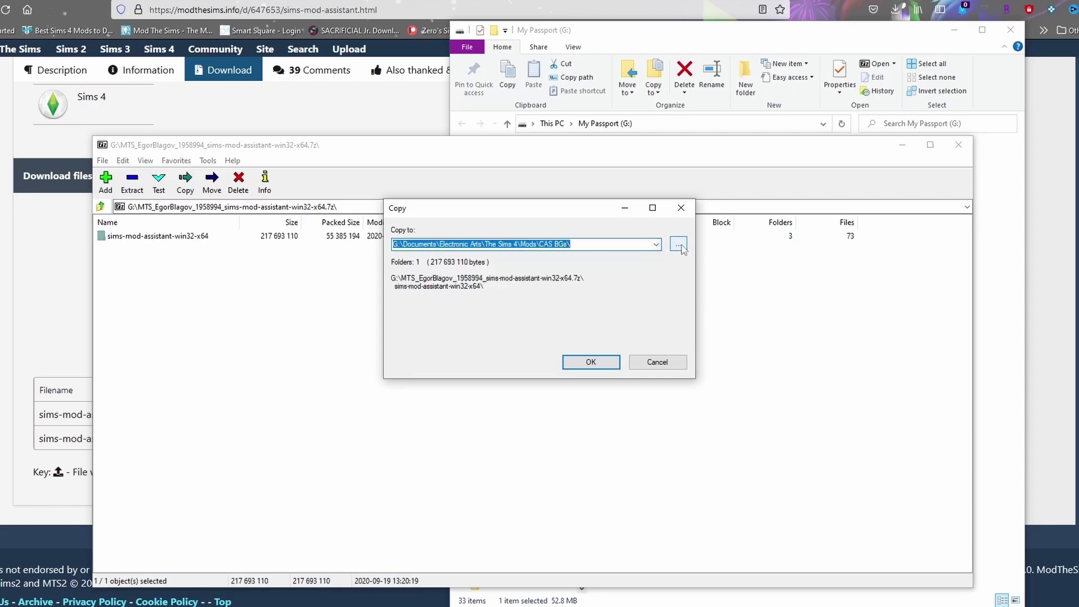
click(681, 247)
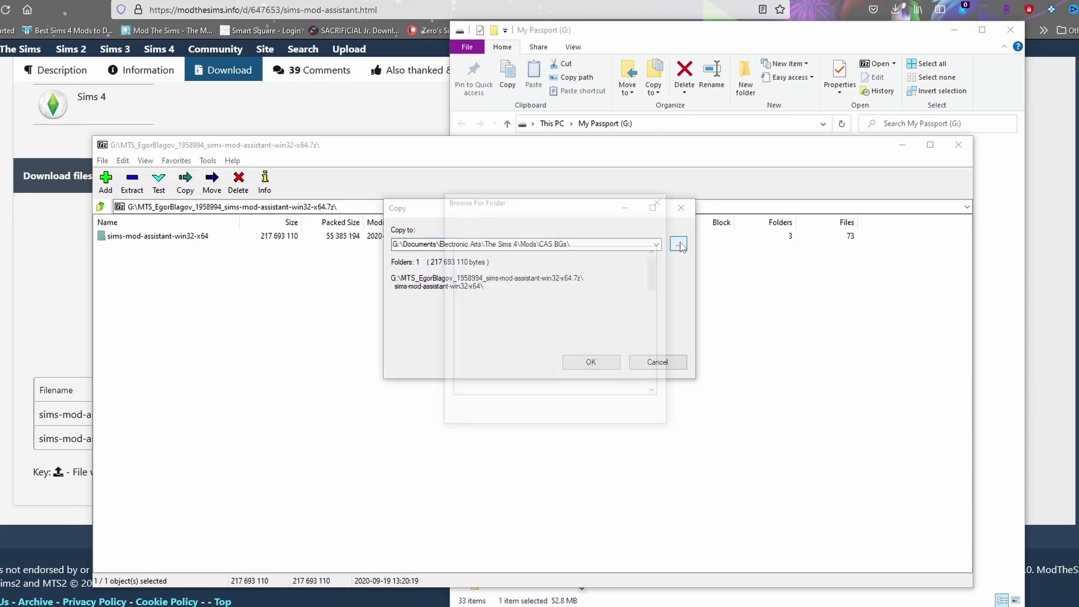
click(658, 198)
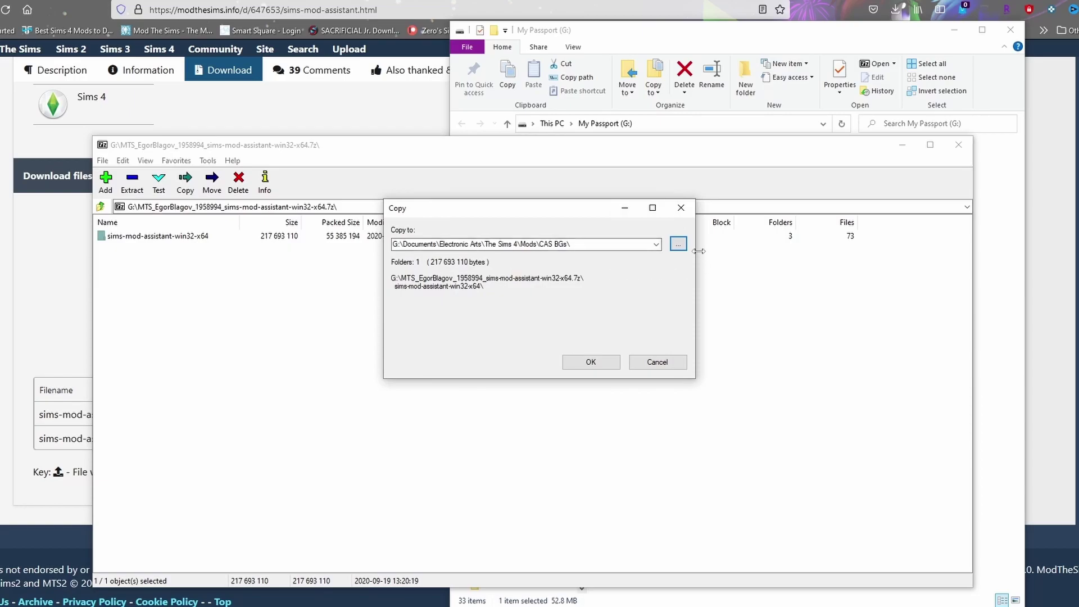
click(679, 244)
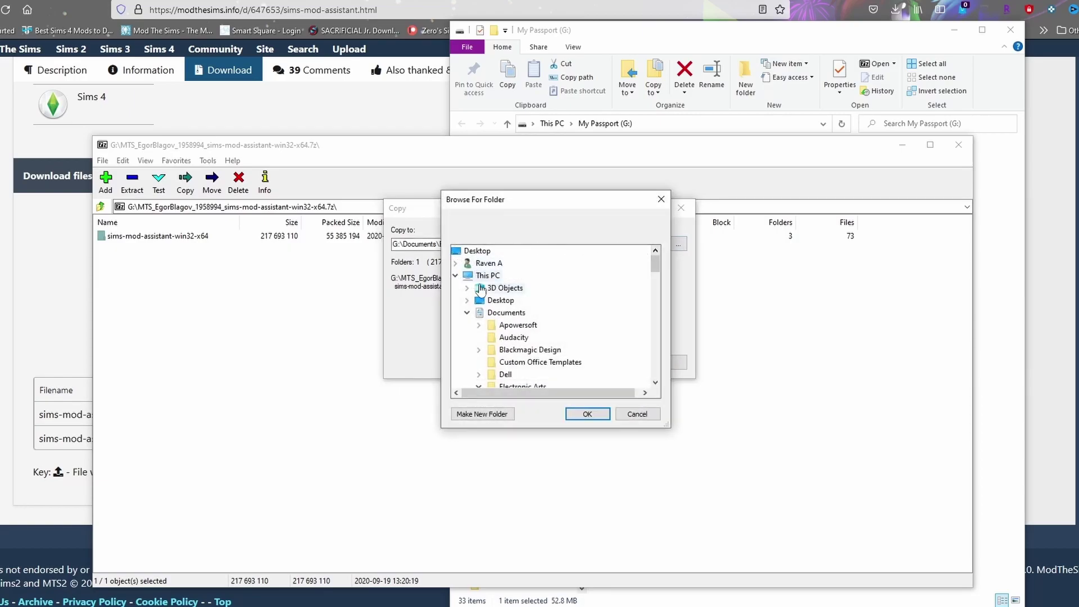
scroll(487, 371, down, 2)
scroll(487, 371, up, 2)
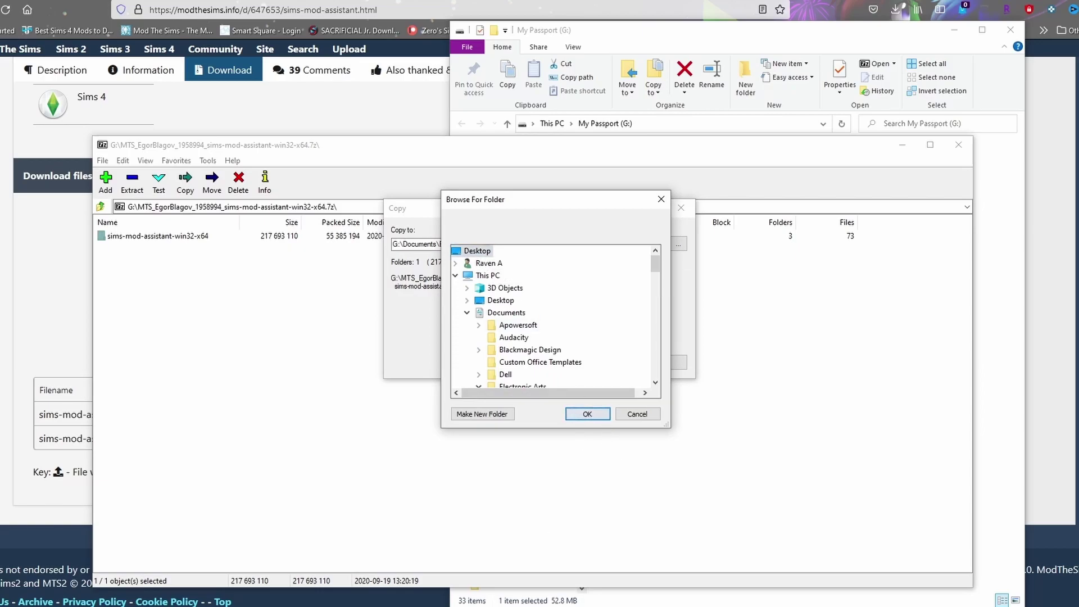
click(588, 414)
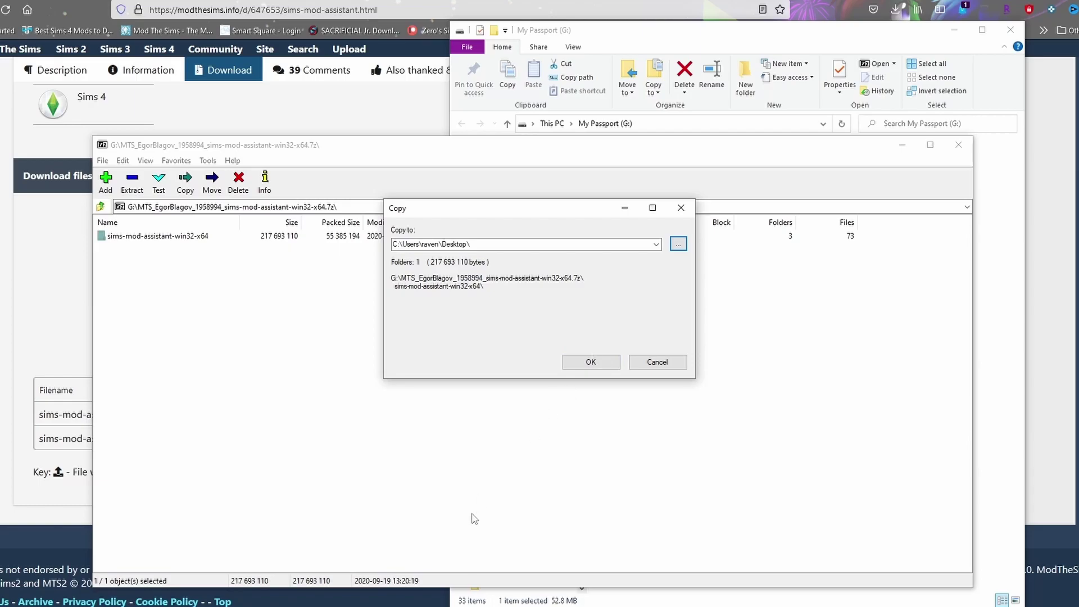
click(618, 362)
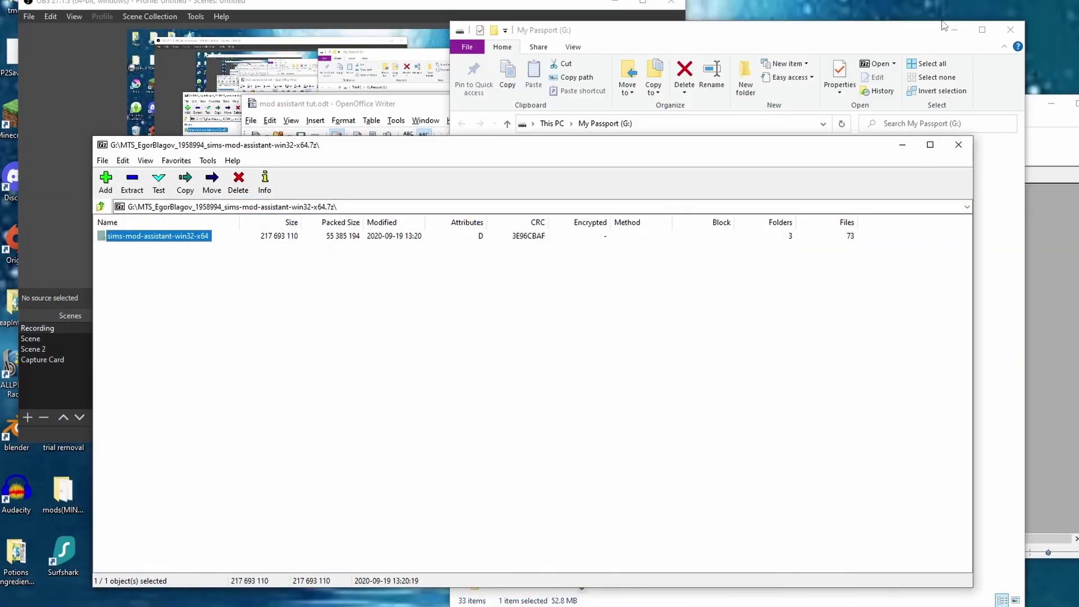
Clear the screen and open the extracted sims-mod-assistant-win32-x64 folder.
key(super+Home)
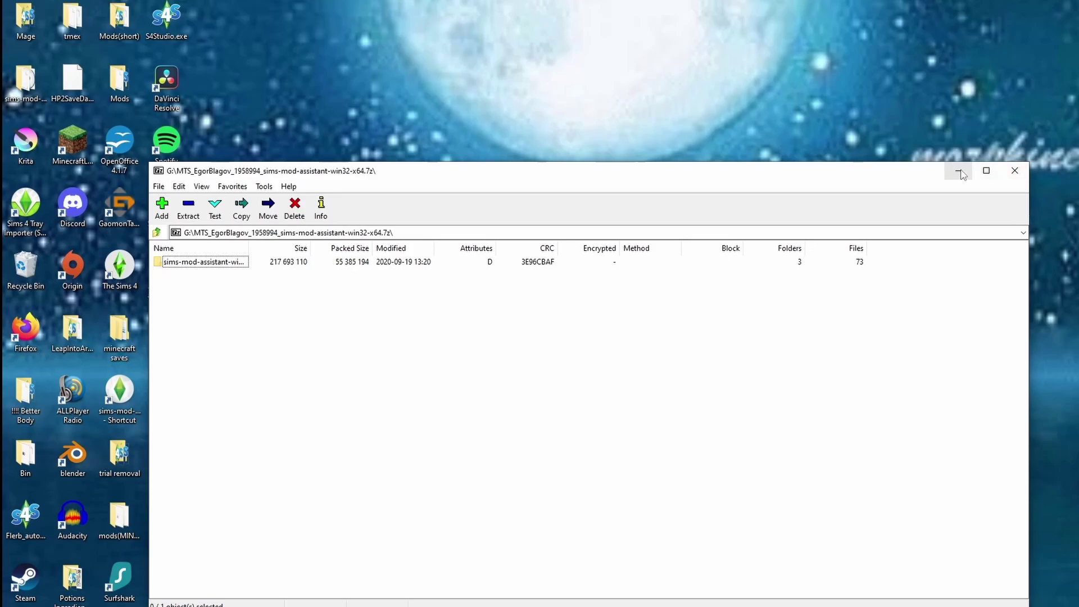
click(960, 171)
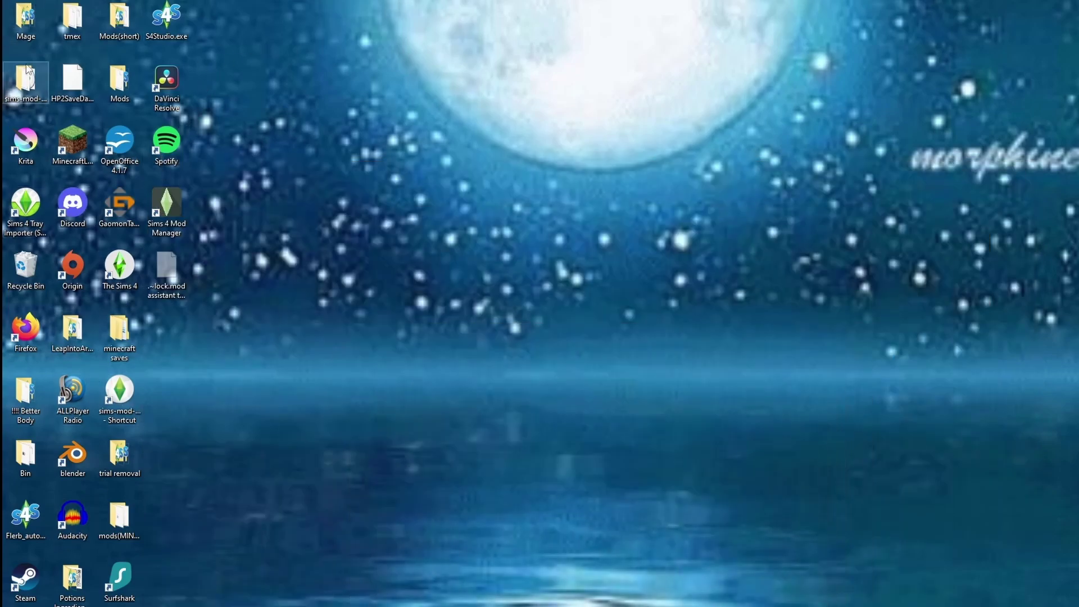
double_click(18, 86)
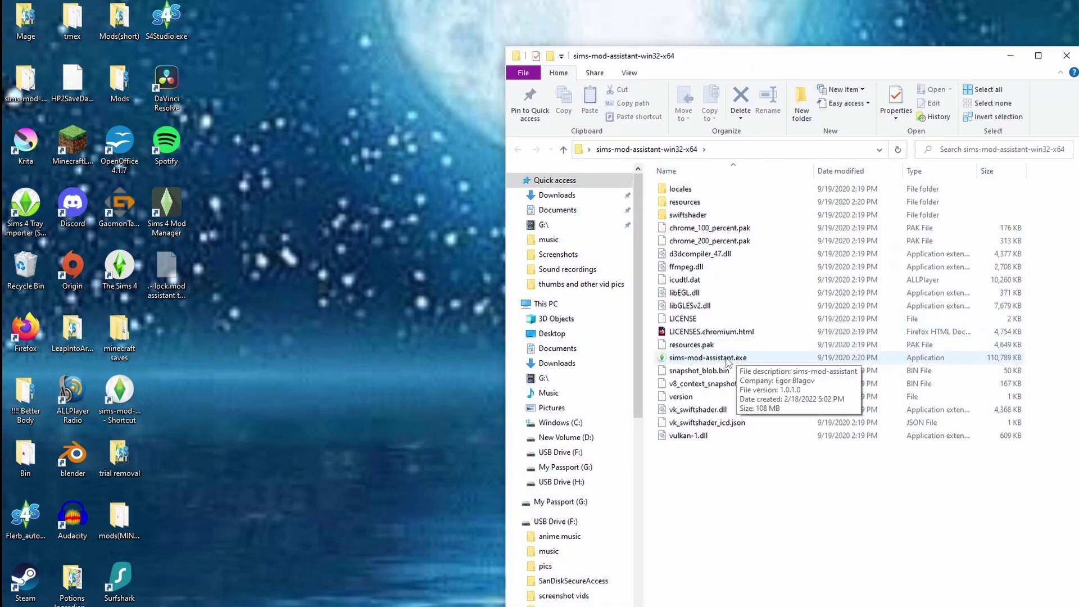
Create a shortcut to sims-mod-assistant.exe on the desktop, replacing the old one.
right_click(727, 360)
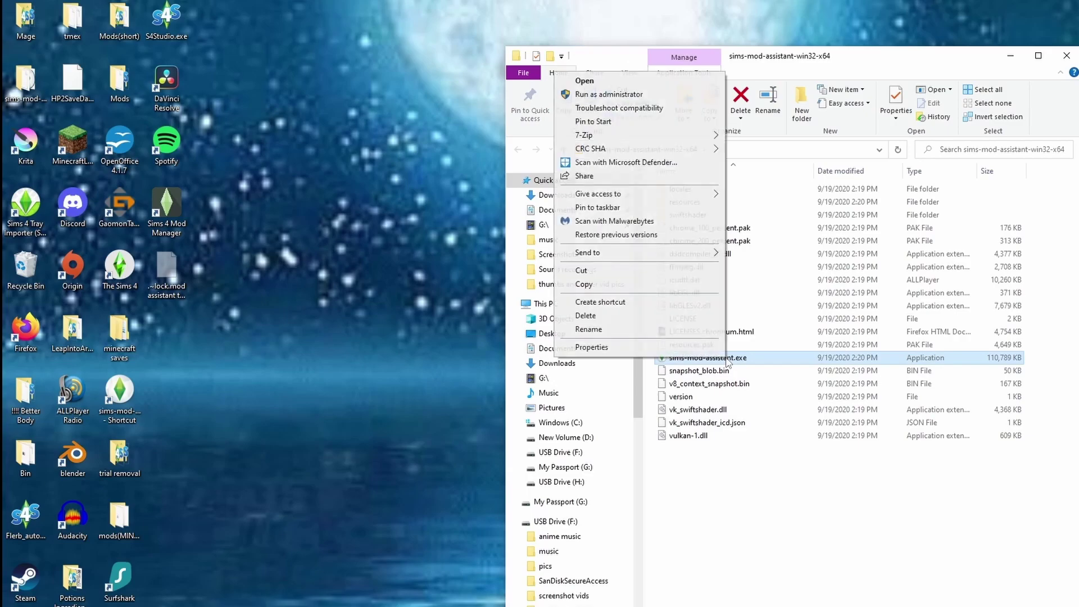
click(614, 307)
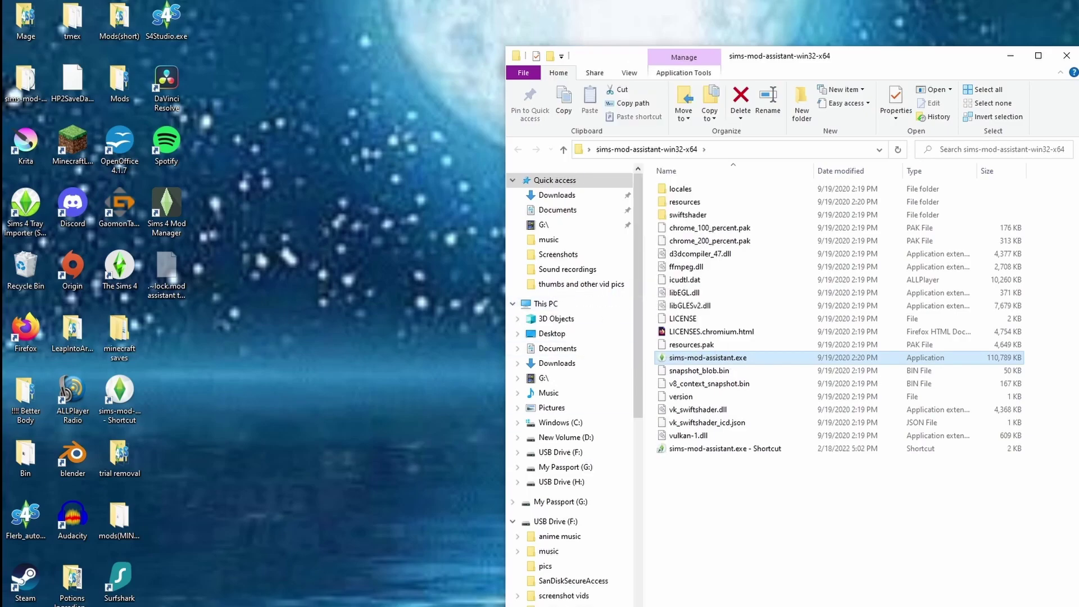
drag(700, 375, 127, 408)
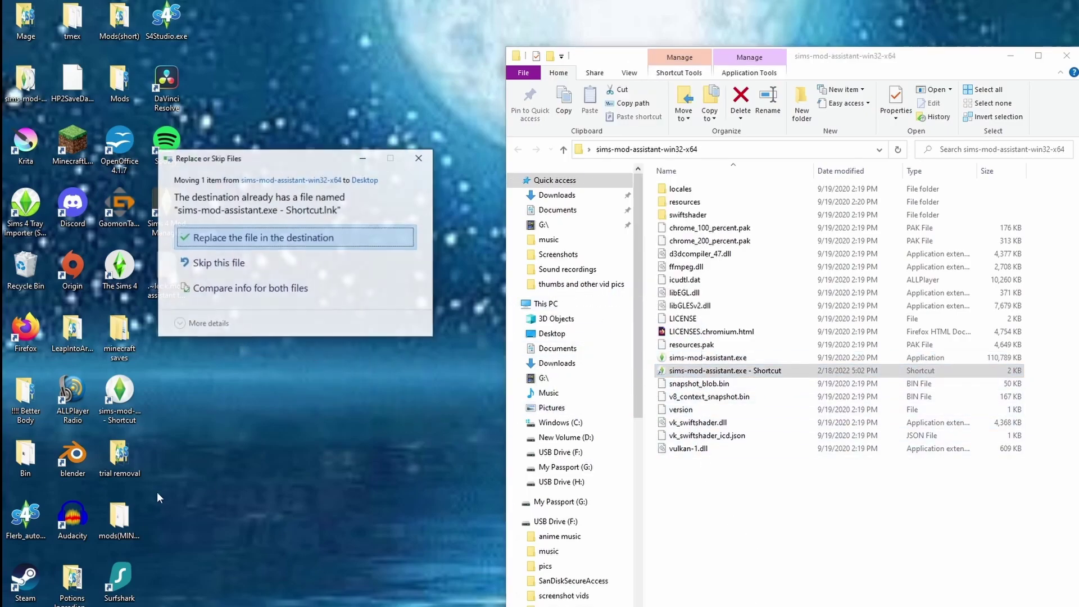
click(217, 241)
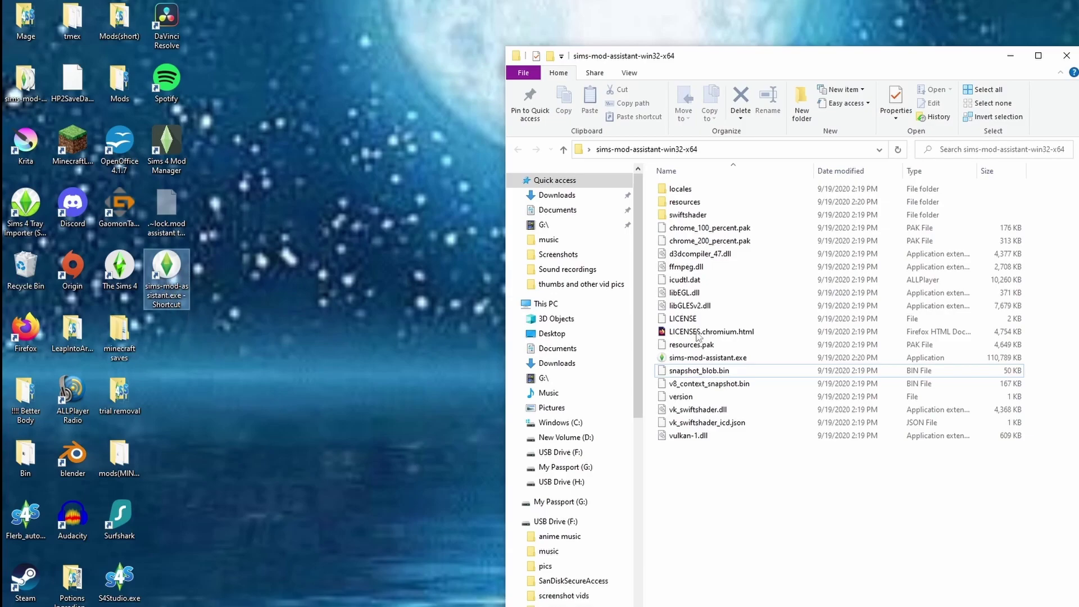
Launch Sims 4 Mod Assistant from the new desktop shortcut.
right_click(700, 360)
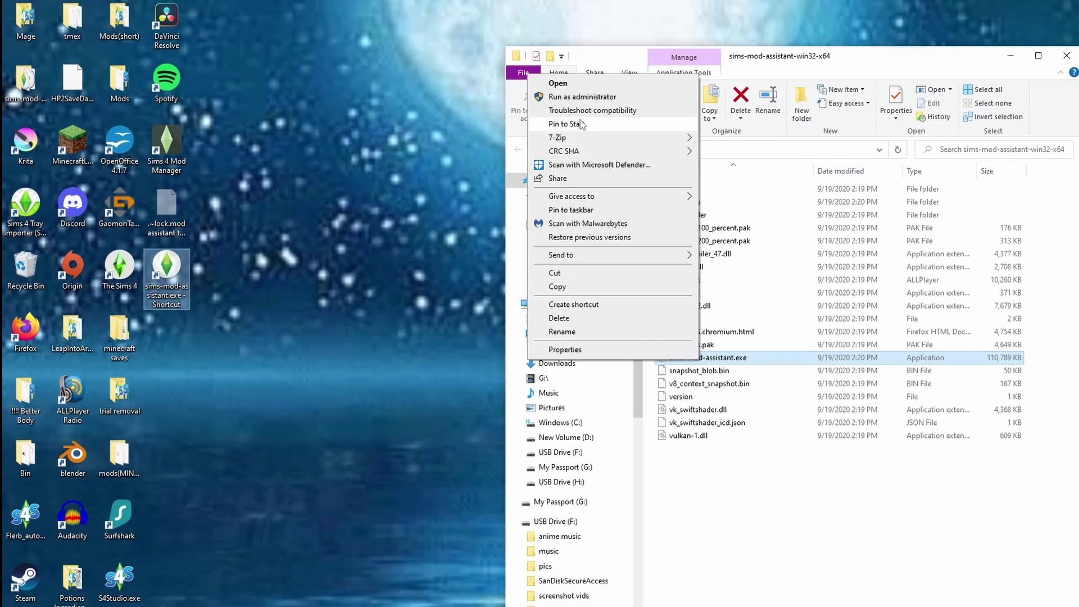
click(711, 545)
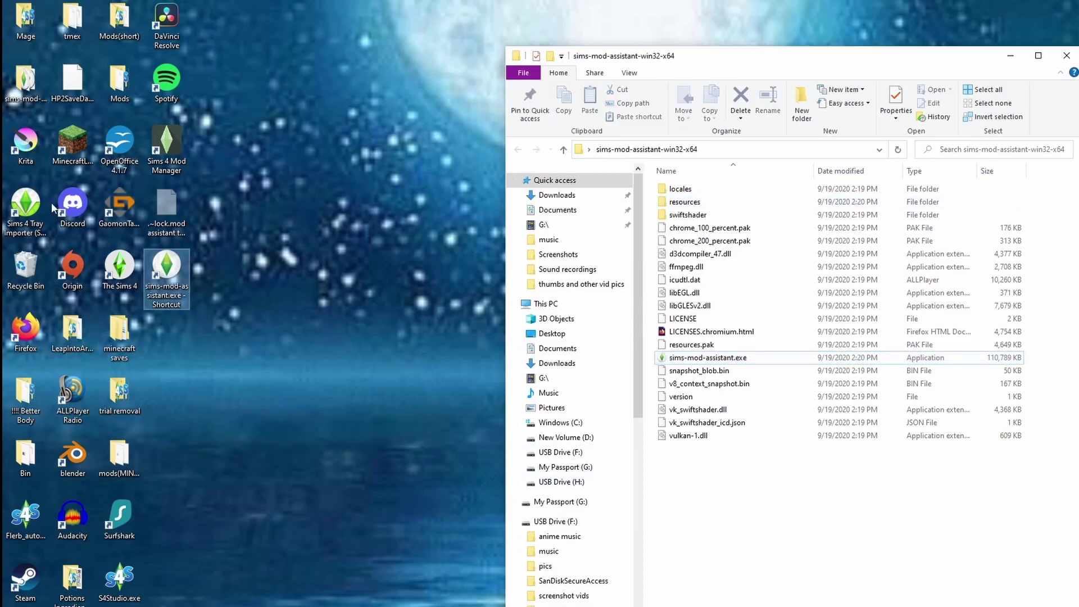
click(28, 83)
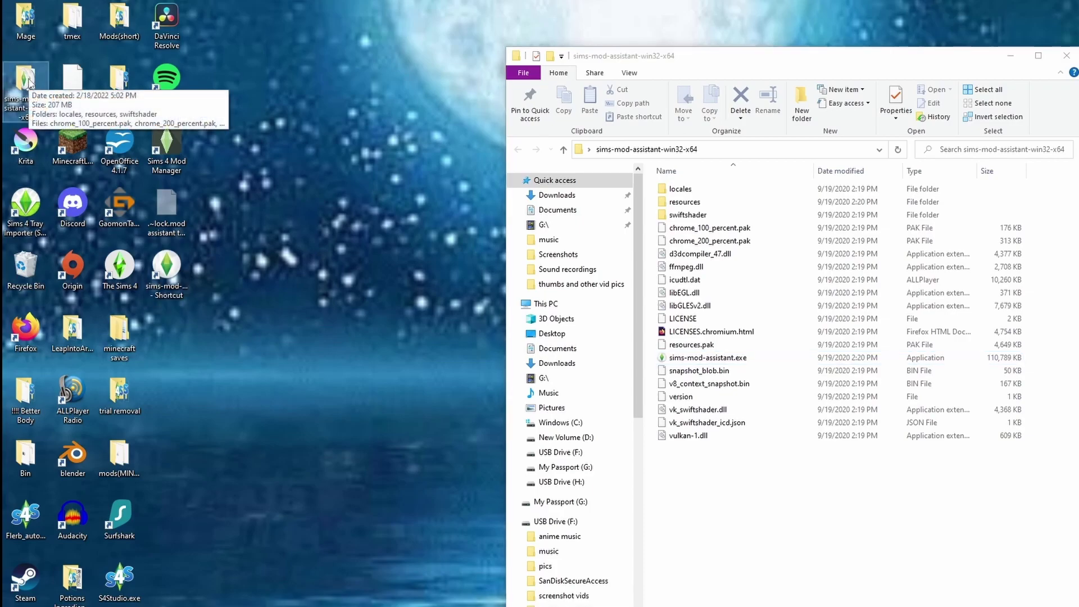
click(708, 442)
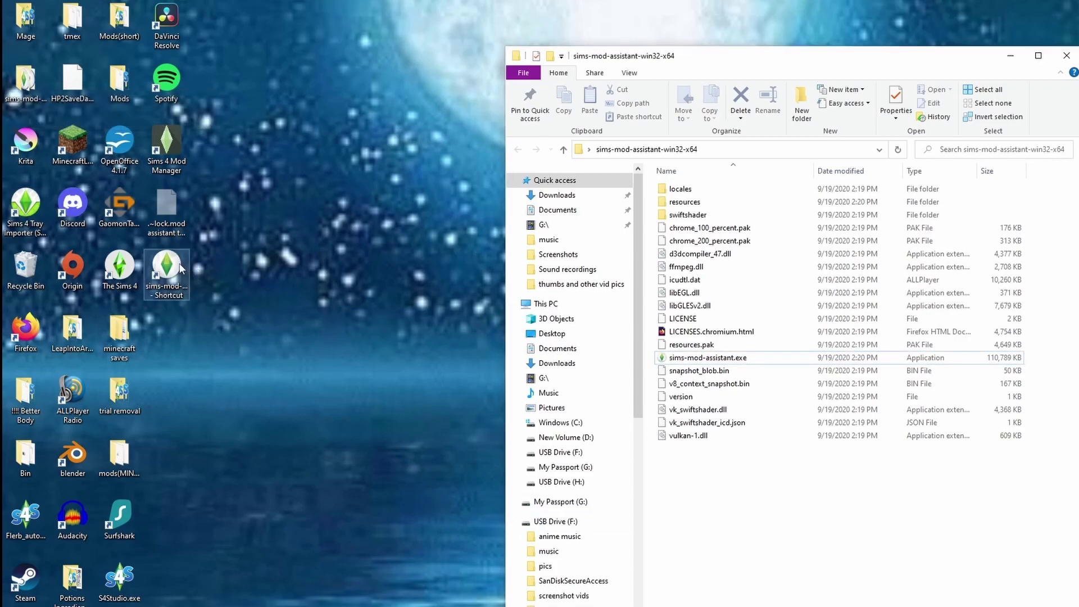
double_click(177, 267)
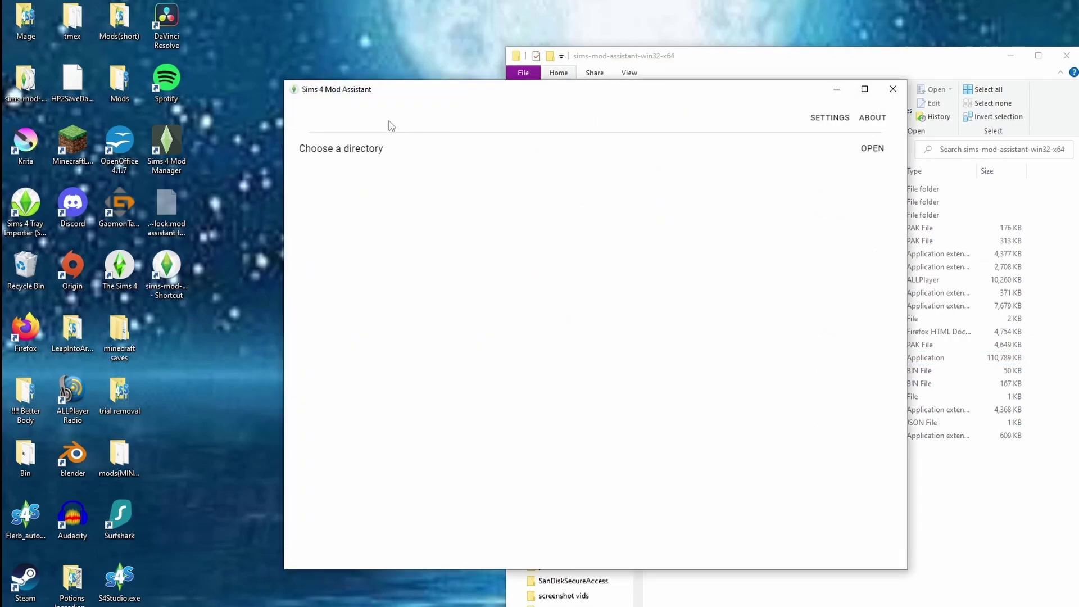
Browse to G:\ and choose the All merged CC folder as the mods directory to scan.
click(872, 149)
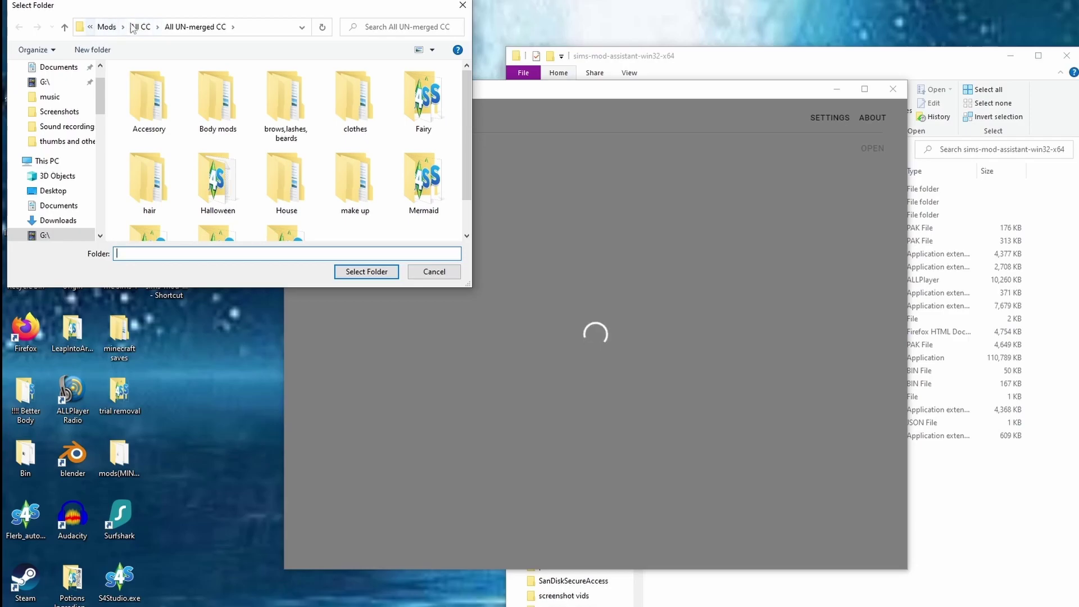
click(88, 26)
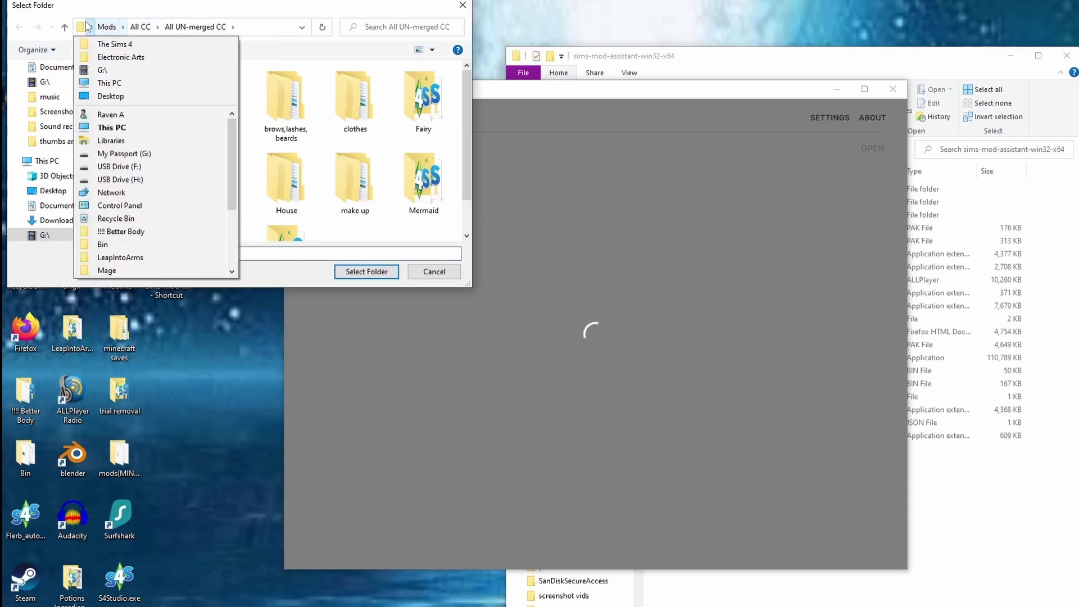
click(99, 70)
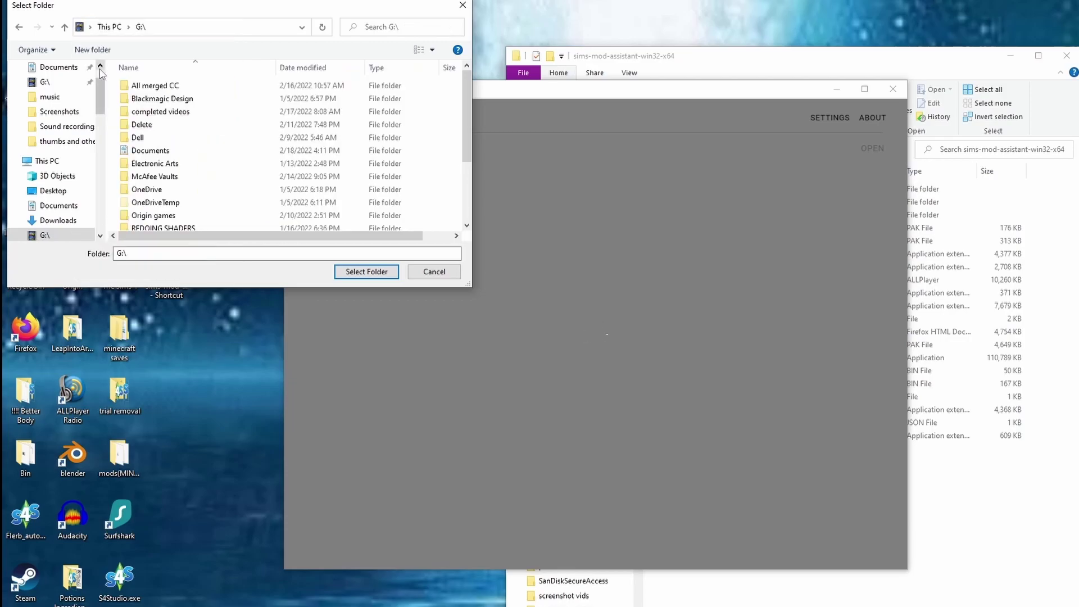
click(180, 86)
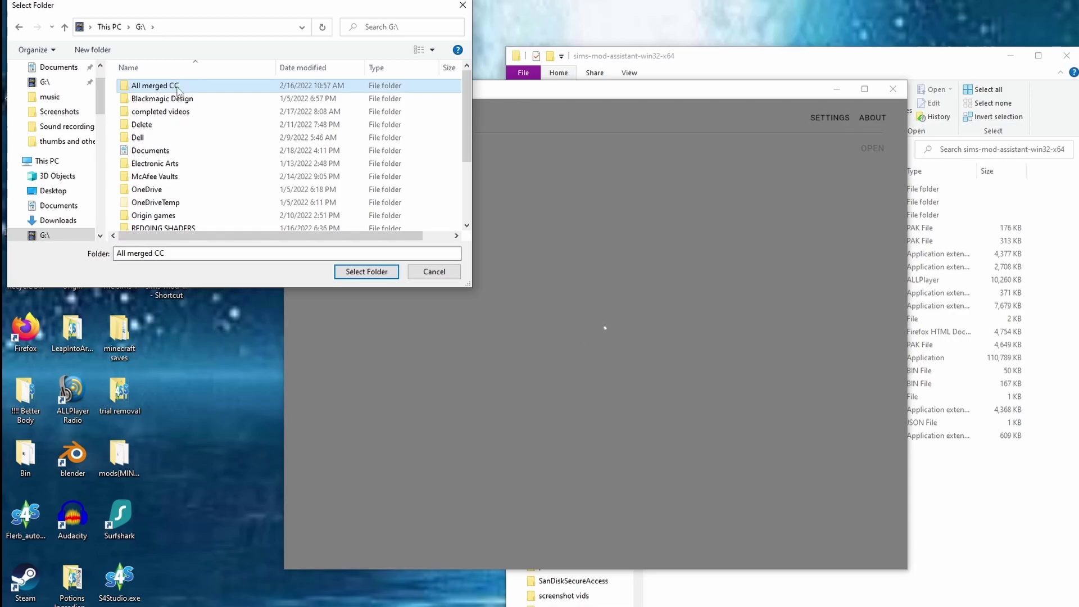
double_click(179, 86)
scroll(175, 115, down, 1)
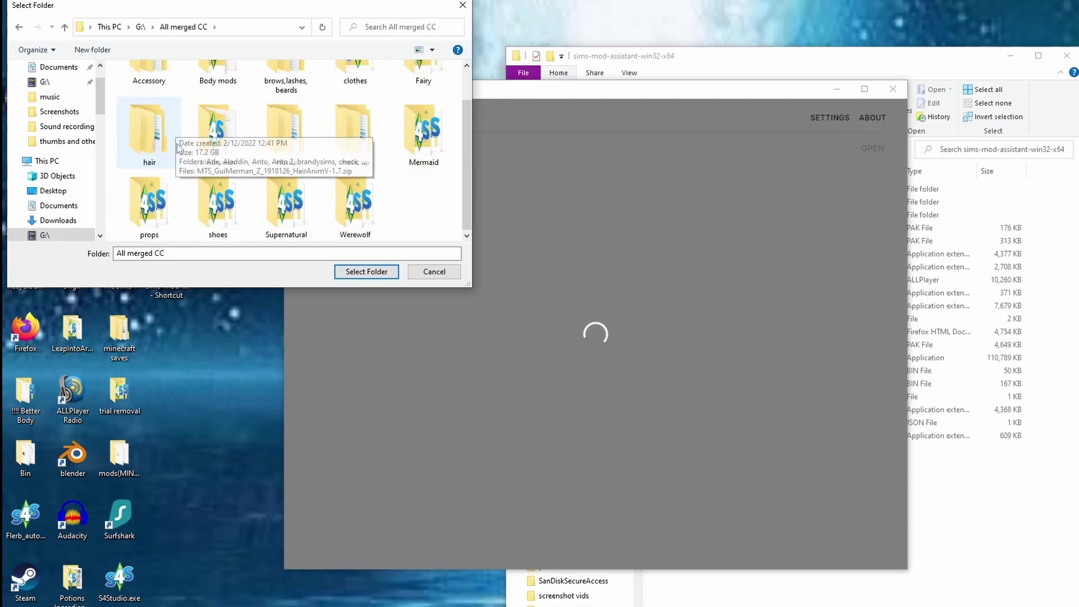
double_click(147, 79)
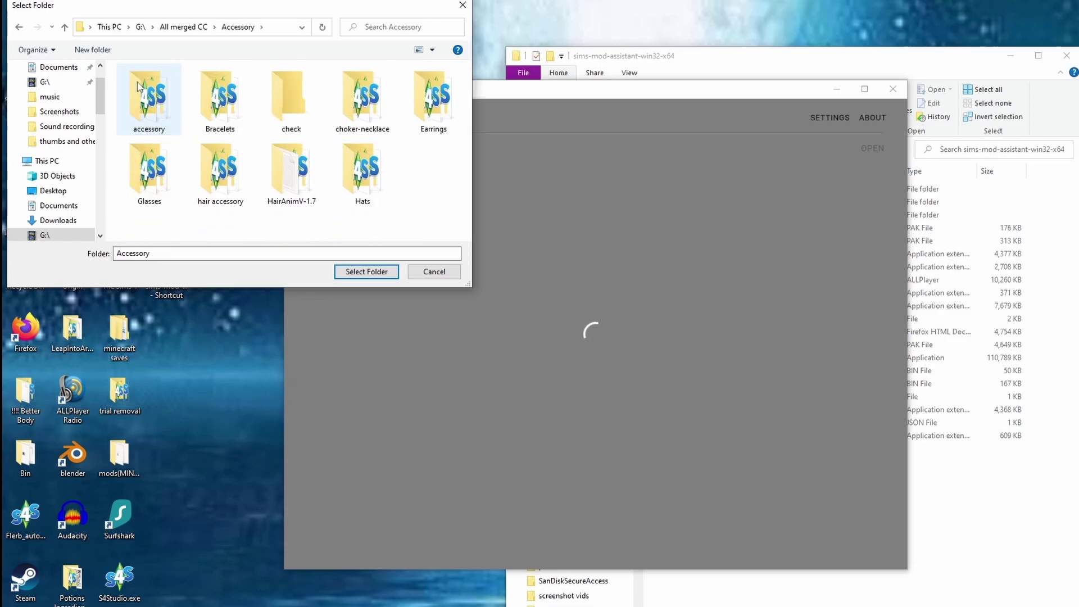
click(19, 28)
click(19, 29)
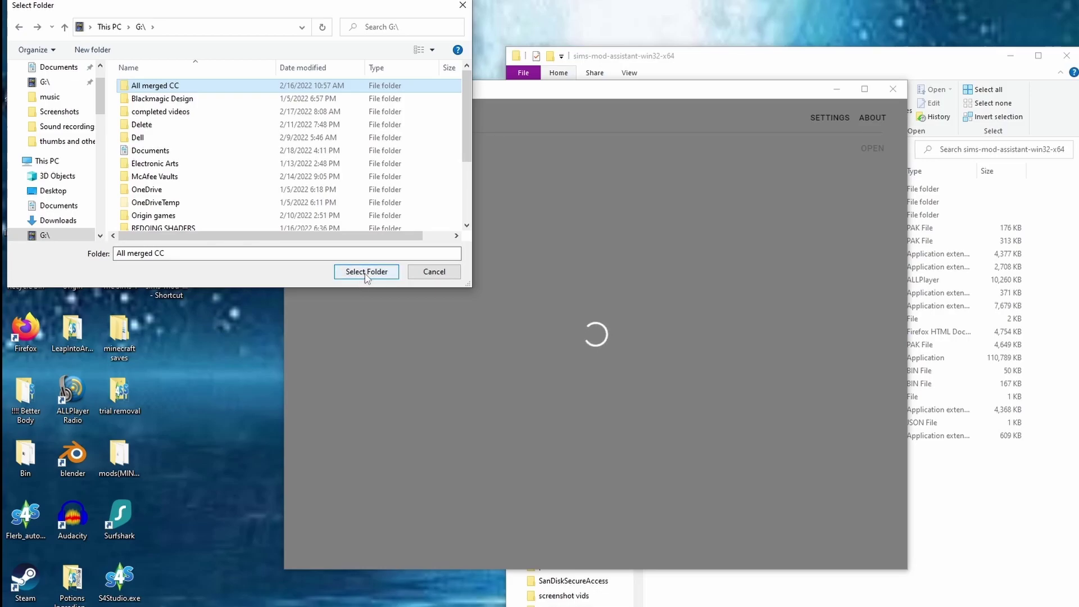
click(367, 273)
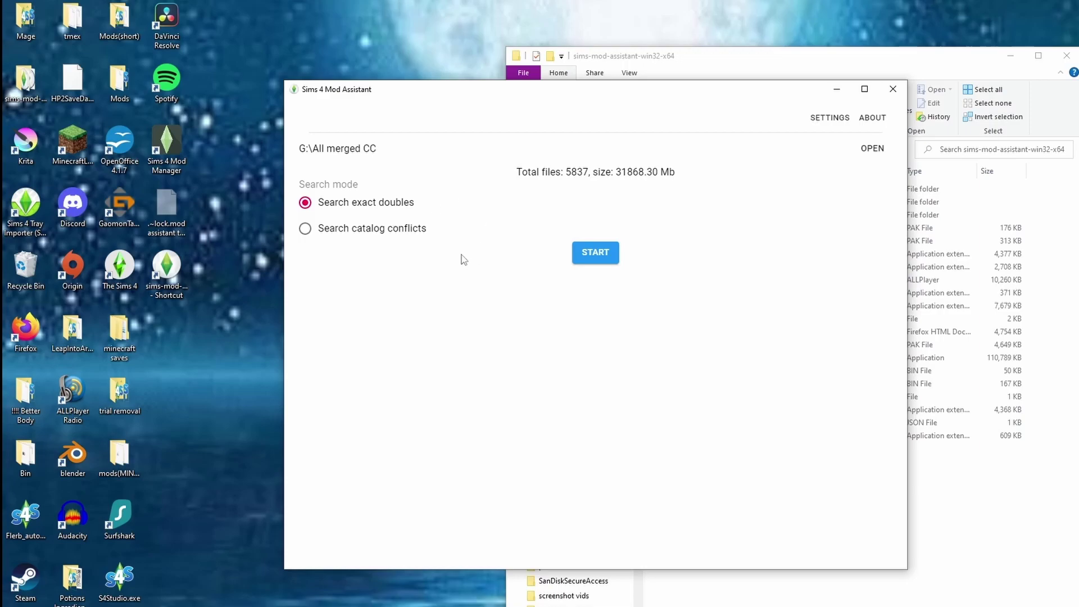
Run a Search catalog conflicts scan, finding 61 conflicts and 100 skipped files.
click(371, 241)
click(606, 256)
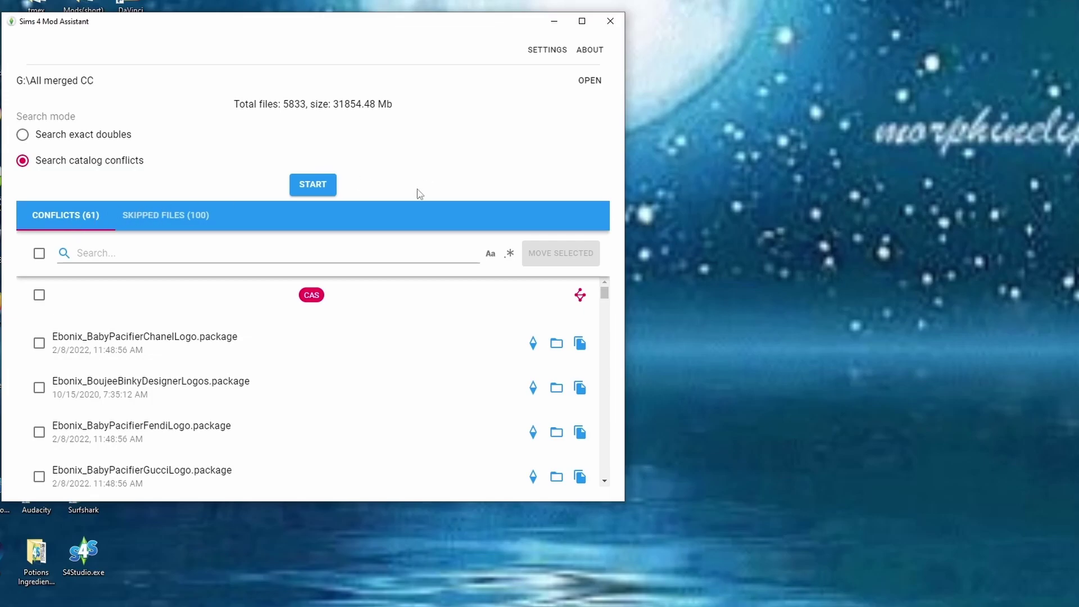
click(163, 224)
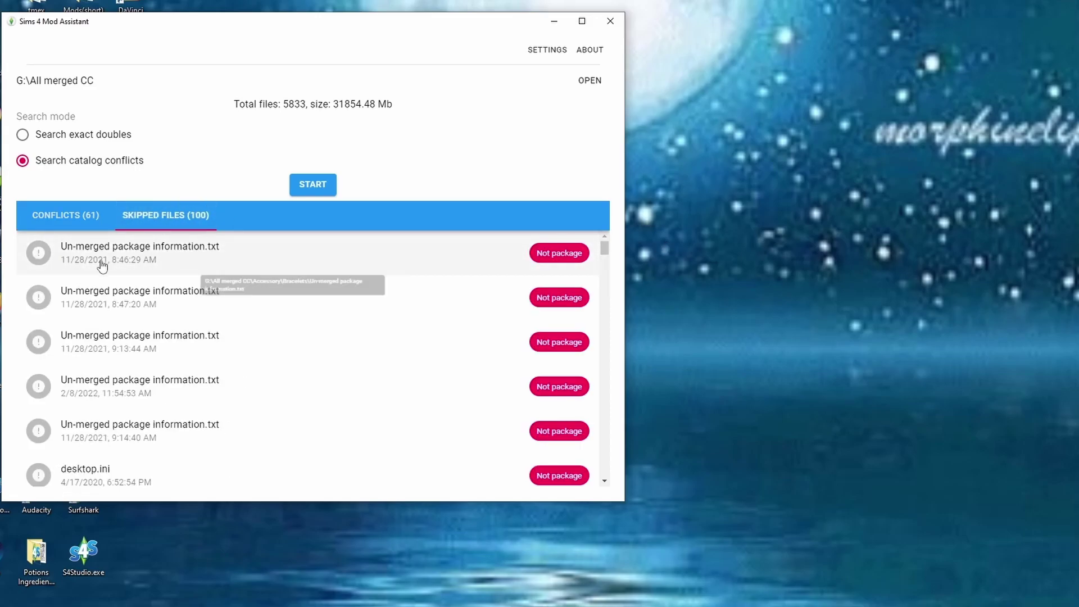
scroll(186, 370, down, 1)
scroll(186, 369, down, 2)
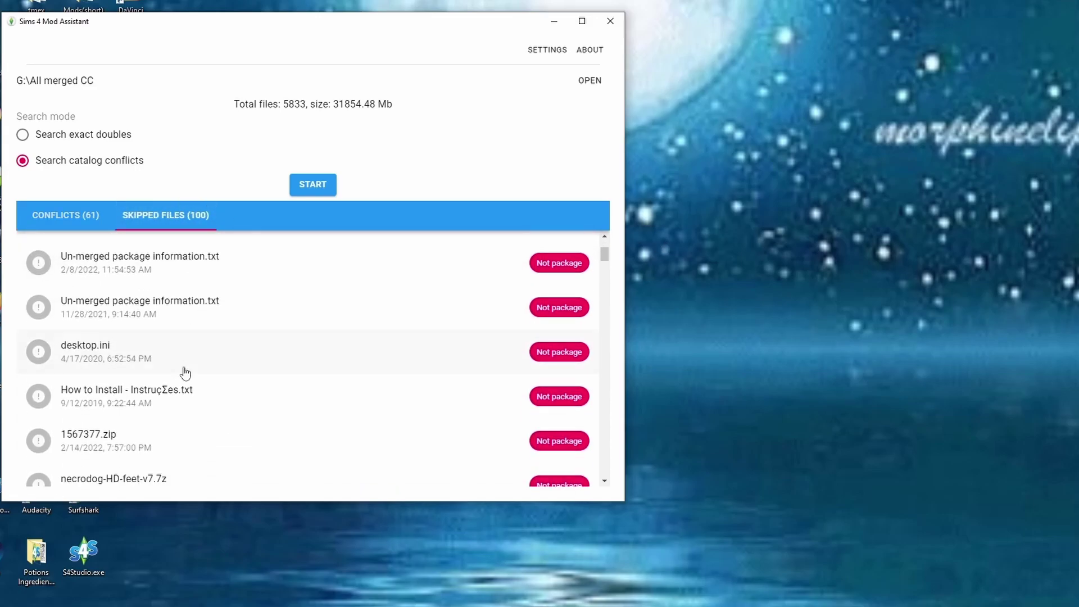
scroll(186, 374, down, 2)
scroll(217, 376, up, 1)
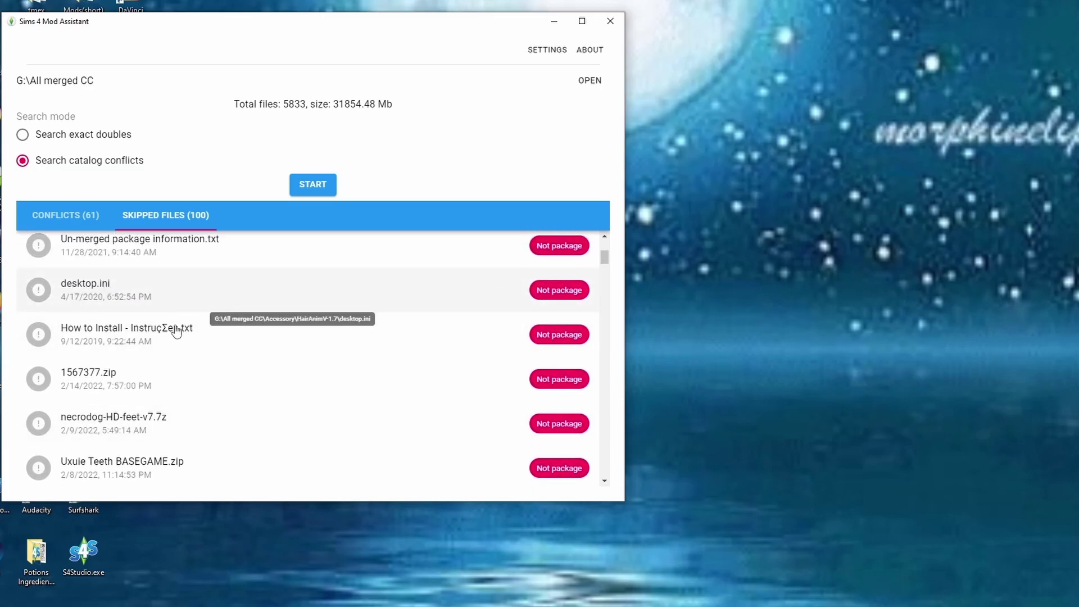
scroll(151, 459, down, 3)
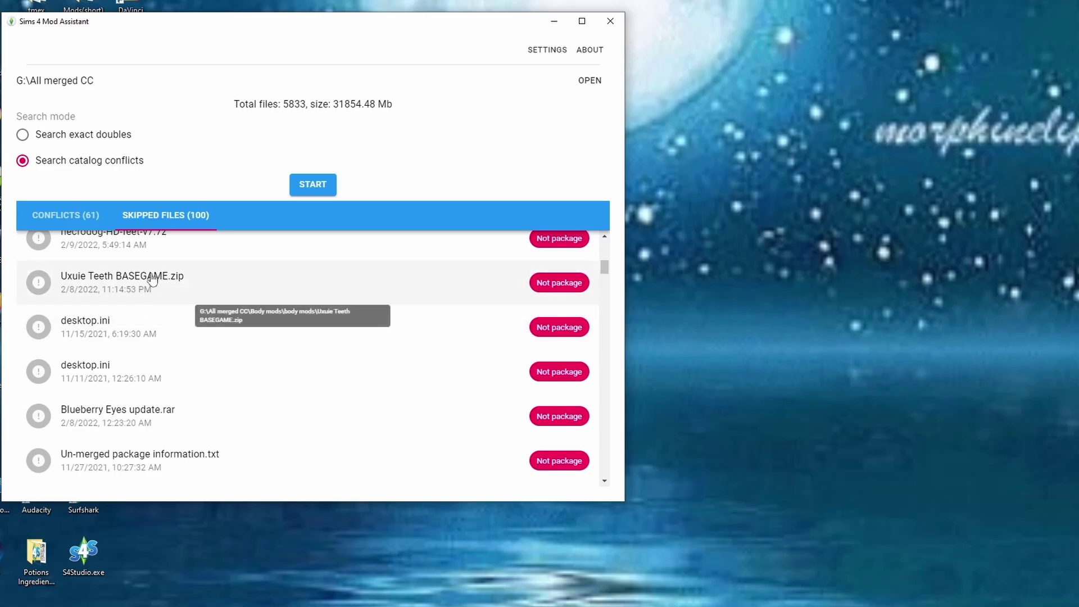
click(556, 283)
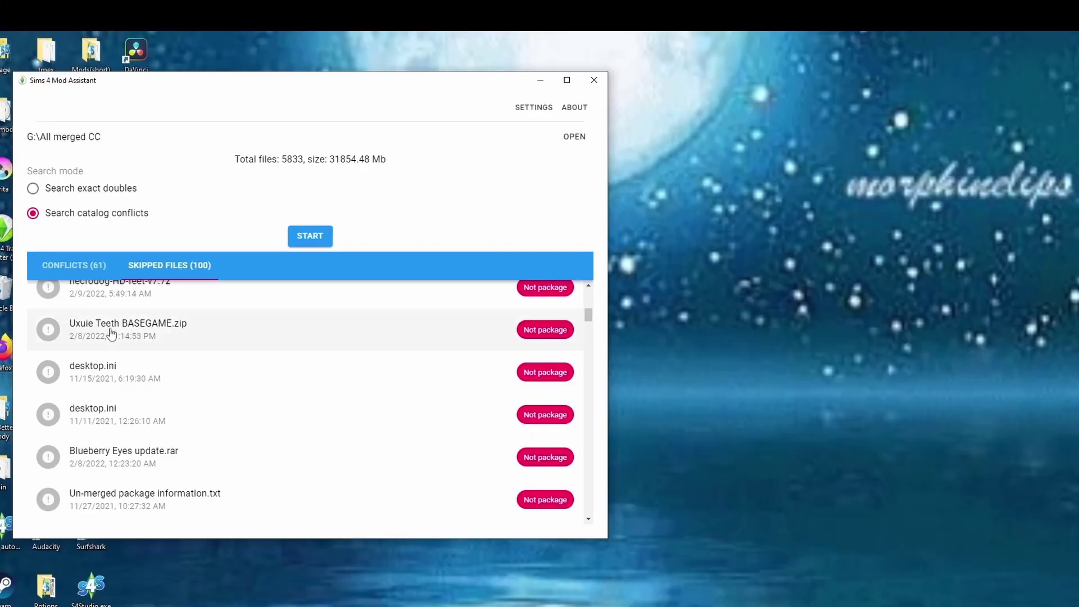
click(69, 272)
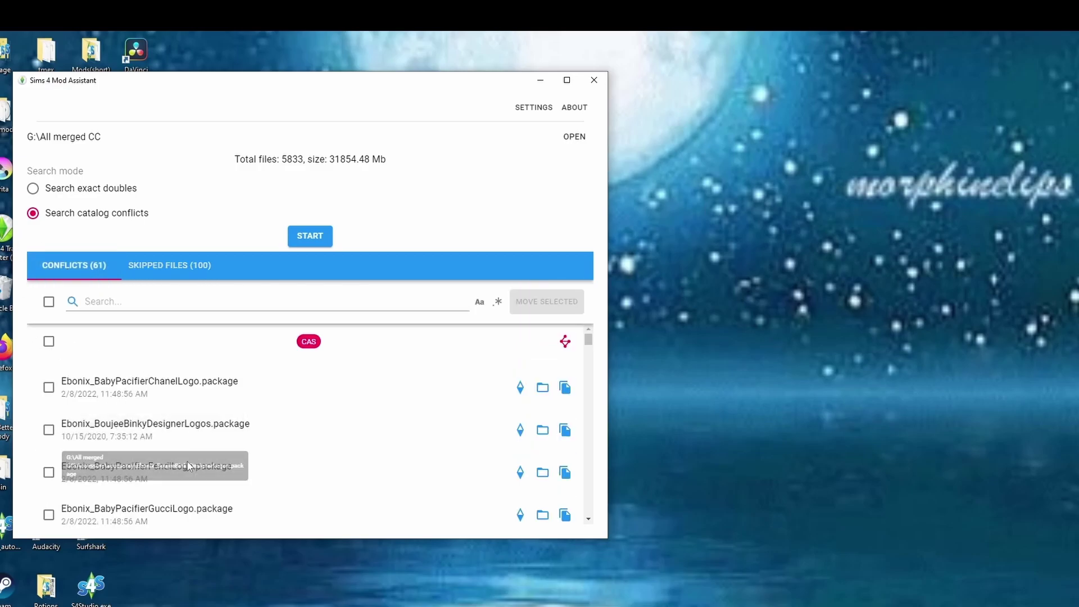
scroll(74, 495, down, 1)
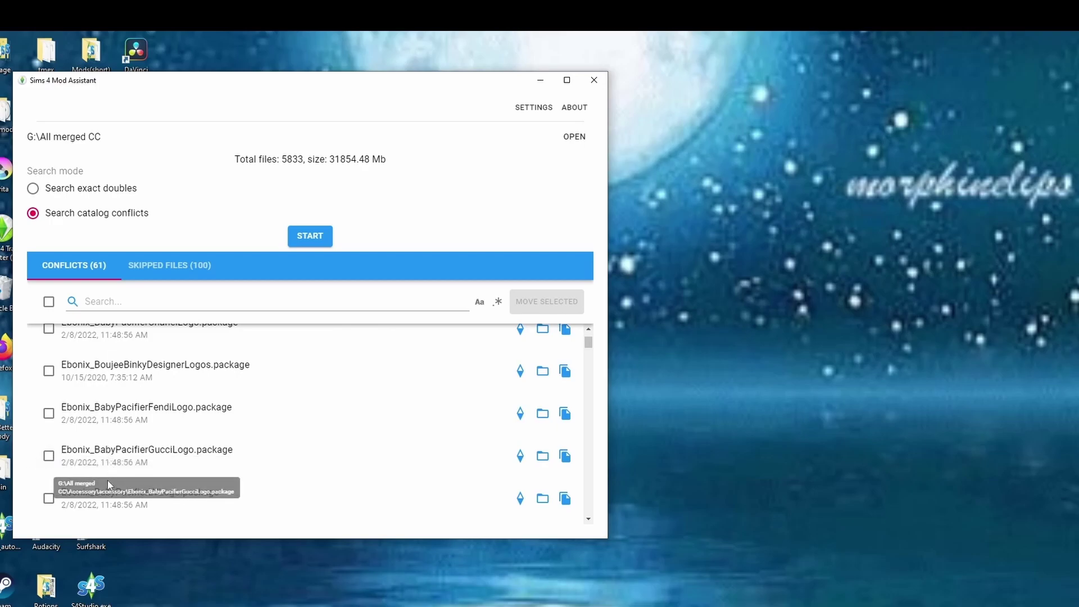
scroll(107, 484, down, 2)
scroll(225, 411, up, 3)
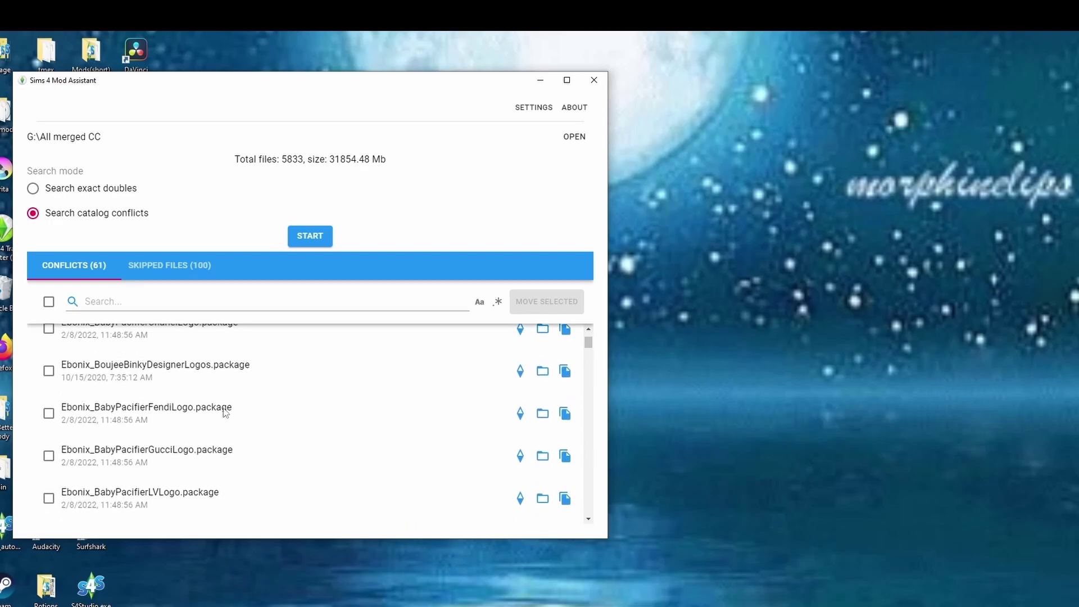
scroll(160, 433, down, 2)
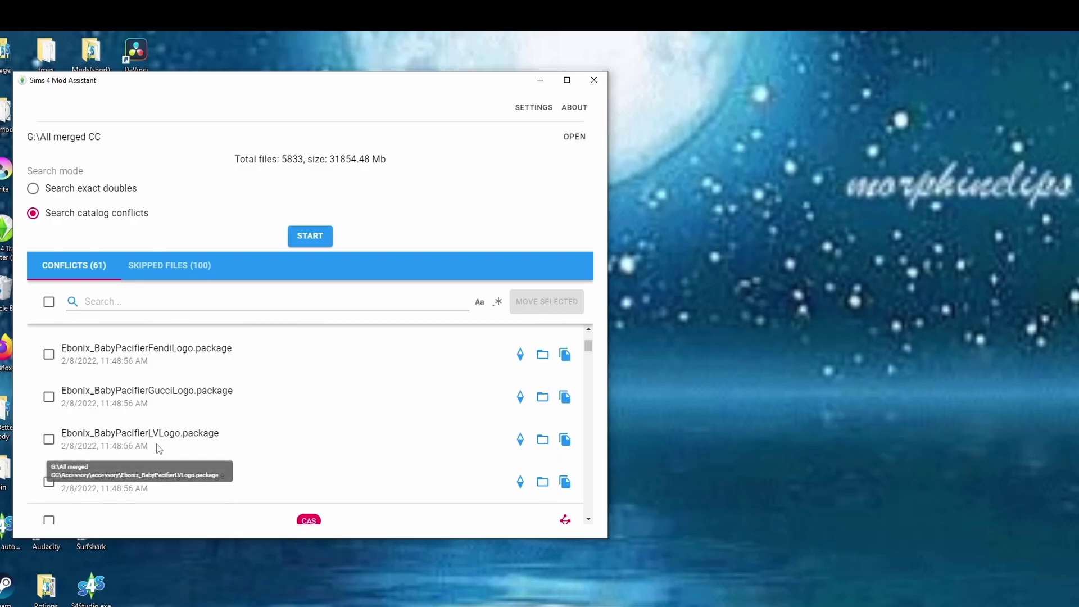
scroll(152, 434, up, 2)
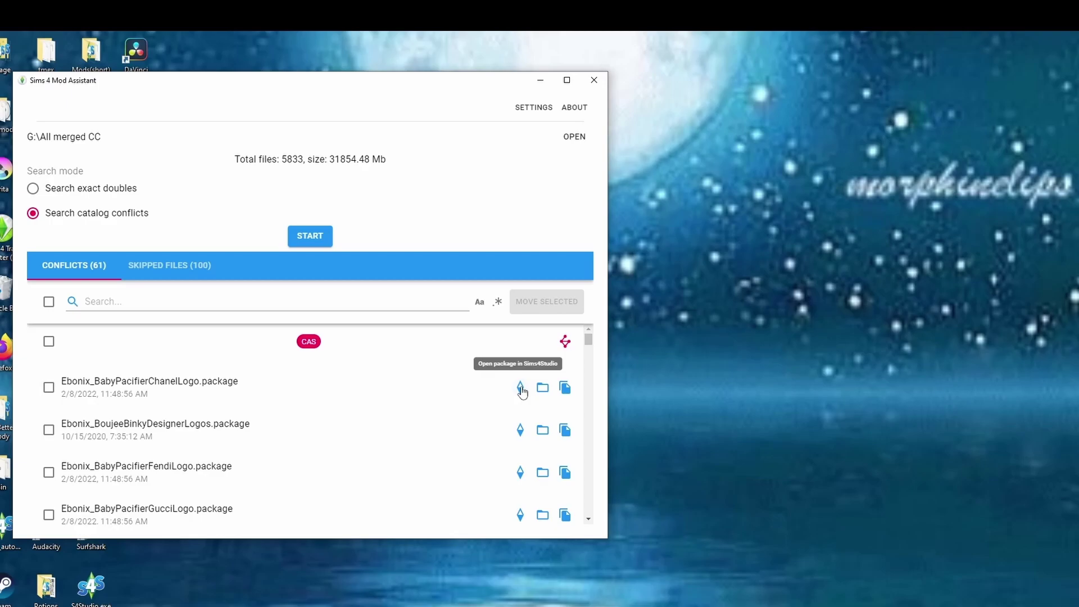
Open Ebonix_BabyPacifierChanelLogo.package in Sims 4 Studio and show its accessory folder.
click(521, 389)
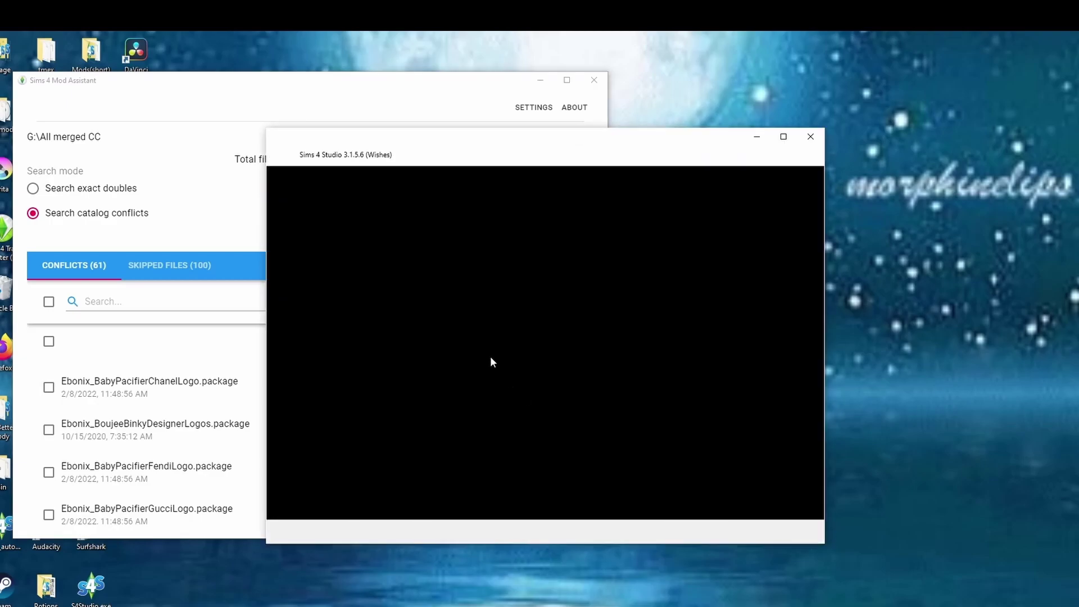
click(393, 89)
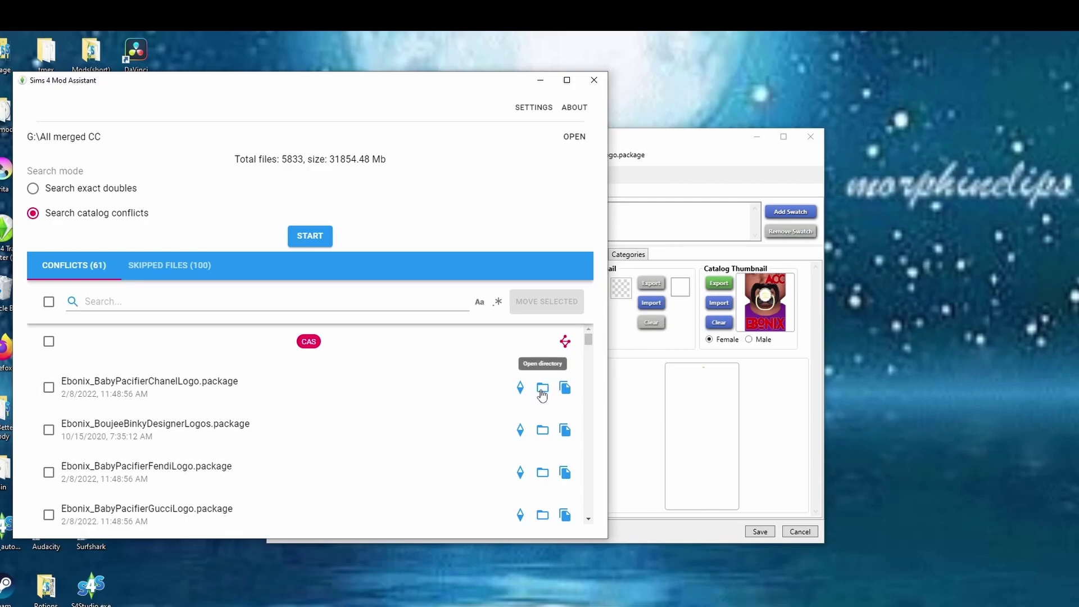
click(542, 391)
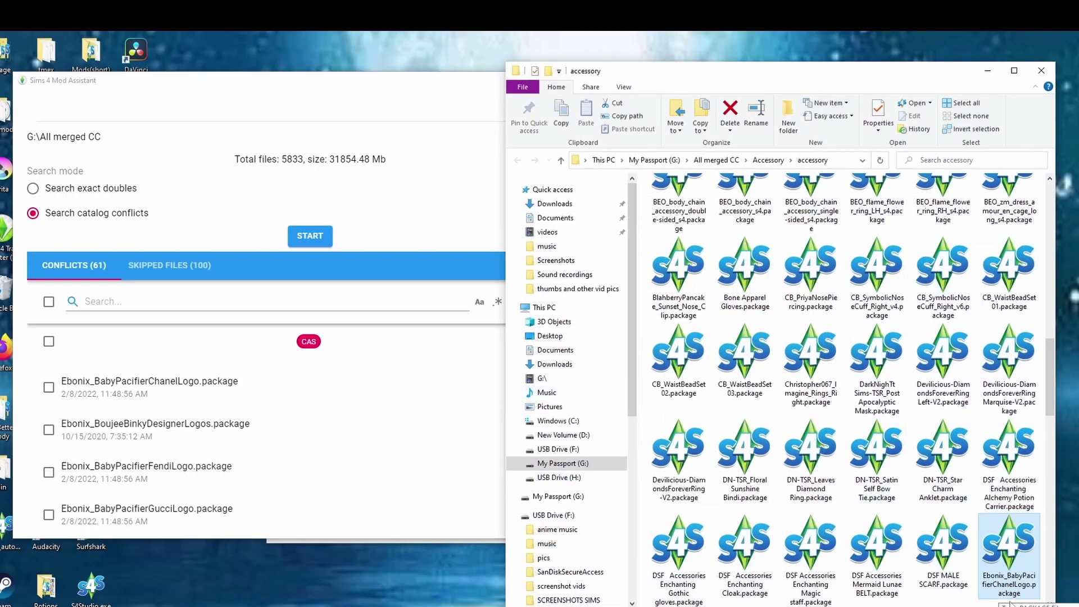
Set the folder window aside and open Ebonix_BoujeeBinkyDesignerLogos.package in Sims 4 Studio.
click(987, 71)
click(702, 170)
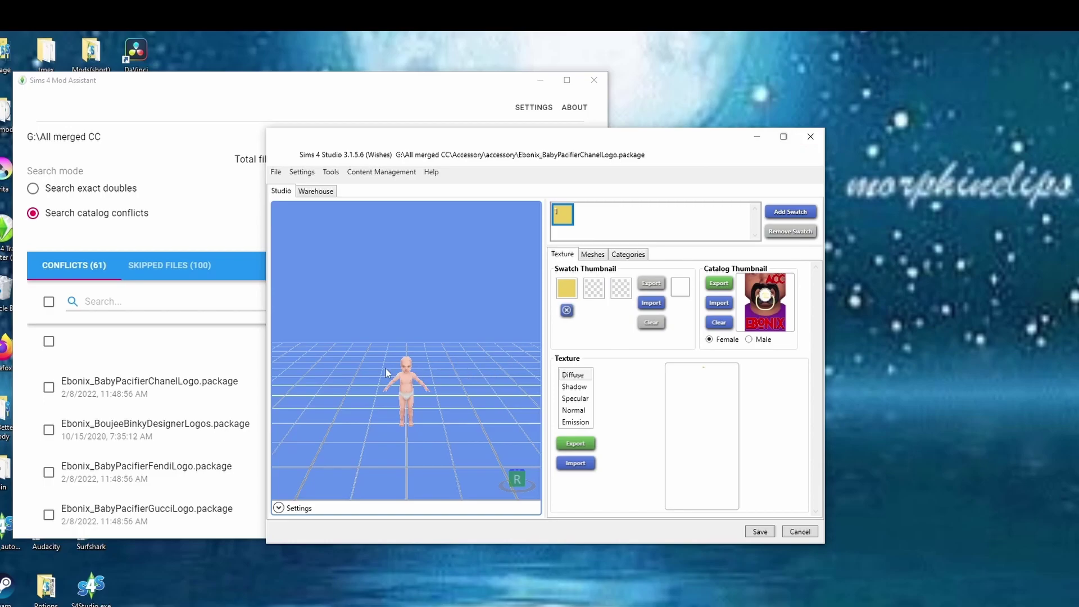
click(149, 386)
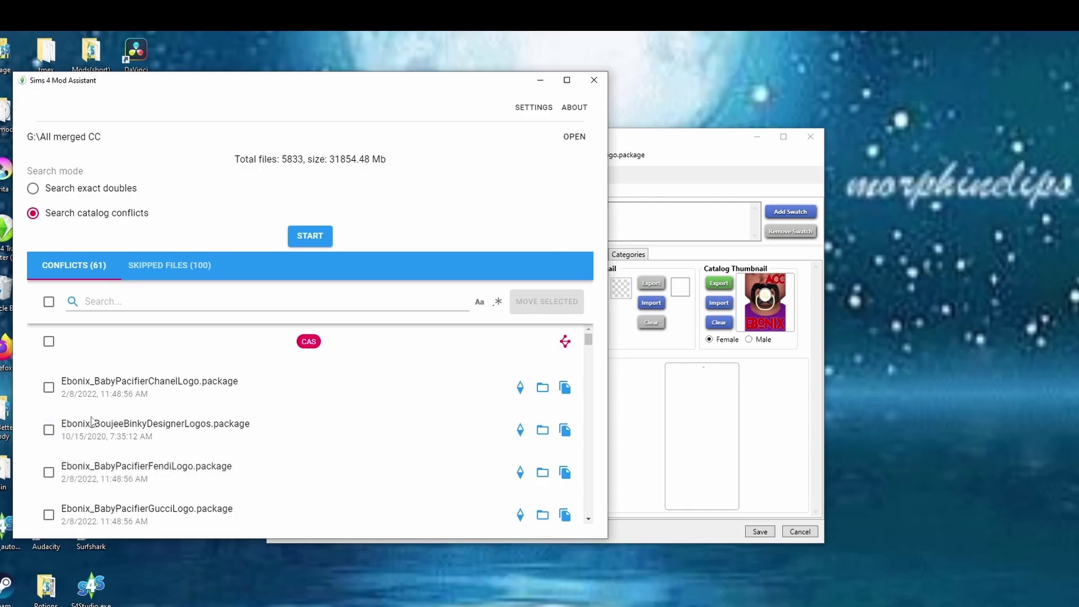
click(514, 434)
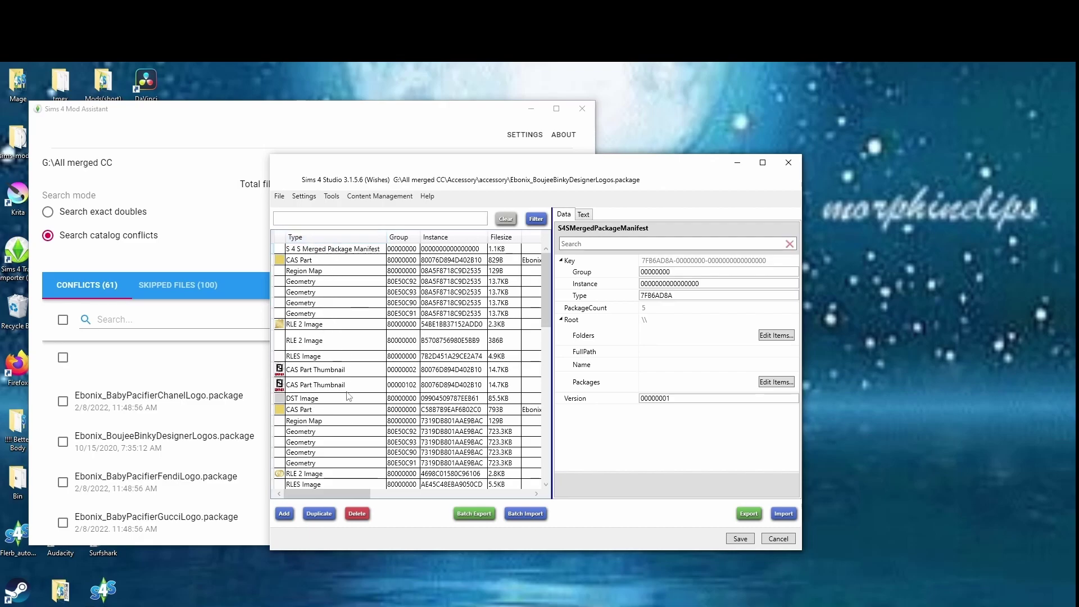
Preview the second CAS Part Thumbnail (FF logo), then return to the Mod Assistant conflicts list.
scroll(337, 383, down, 5)
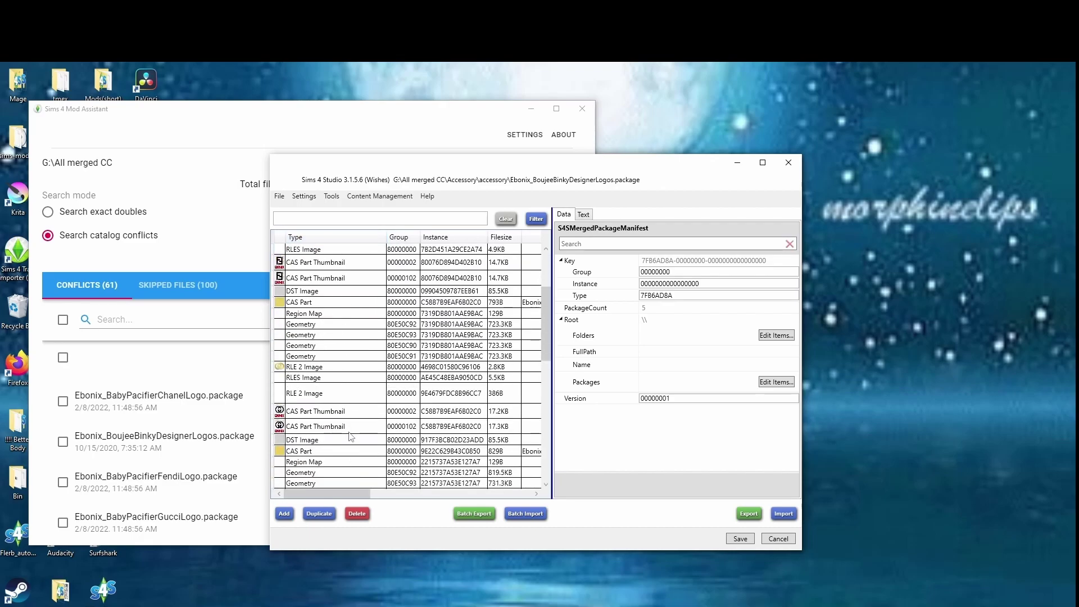
scroll(350, 436, up, 5)
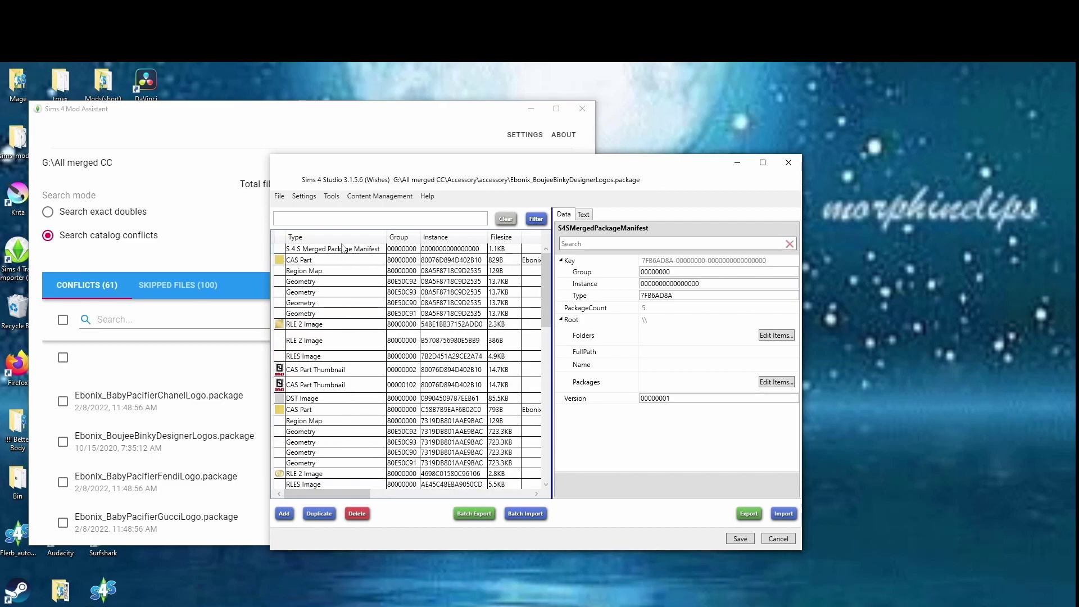
click(327, 385)
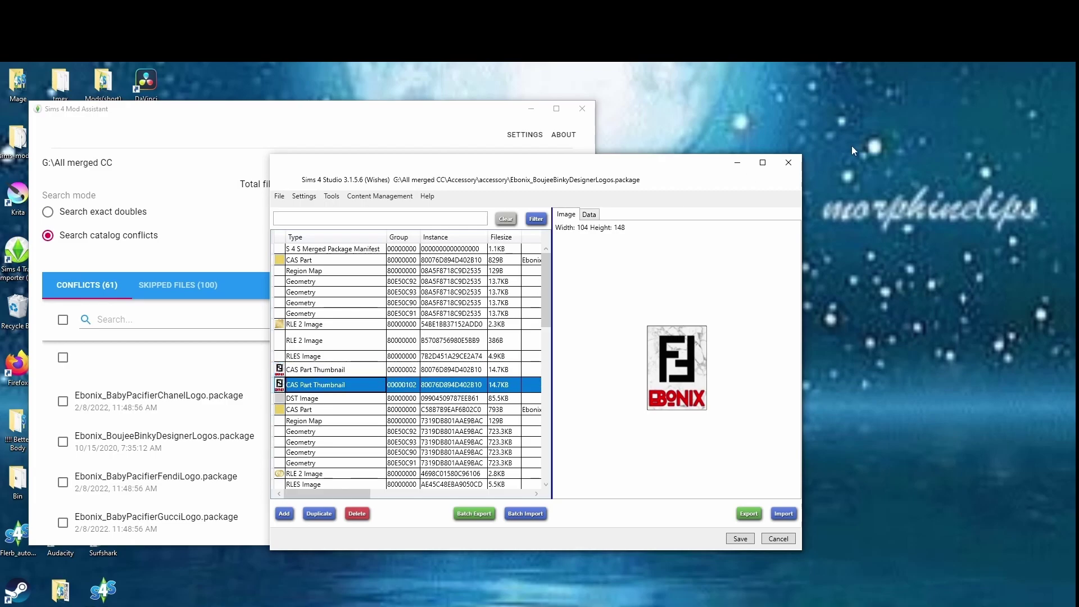
click(75, 145)
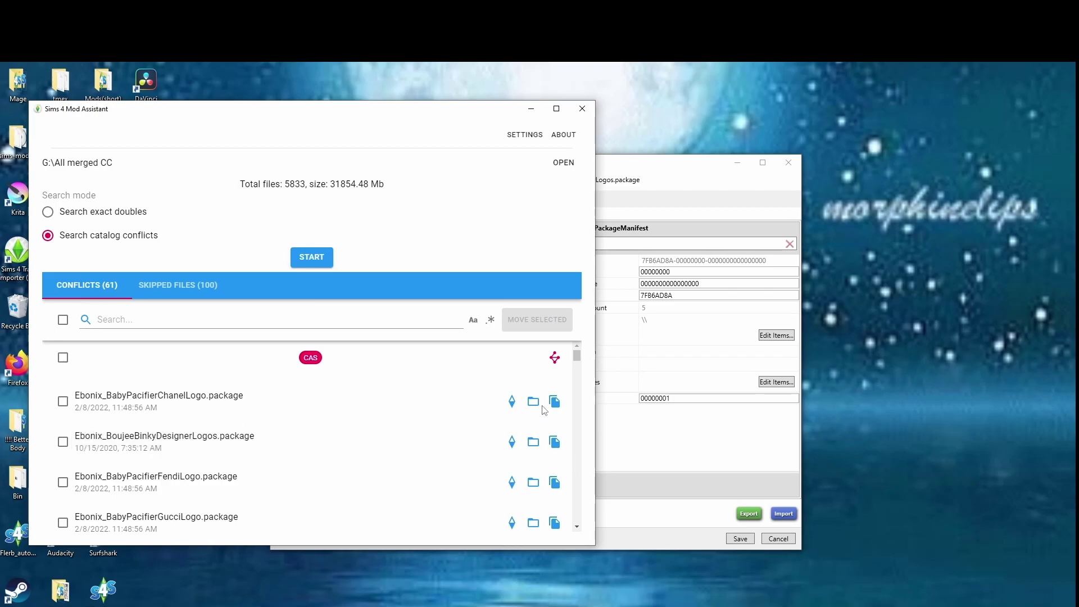
Tick the Chanel, Fendi, Gucci, LV and YSL pacifier logo packages.
click(63, 401)
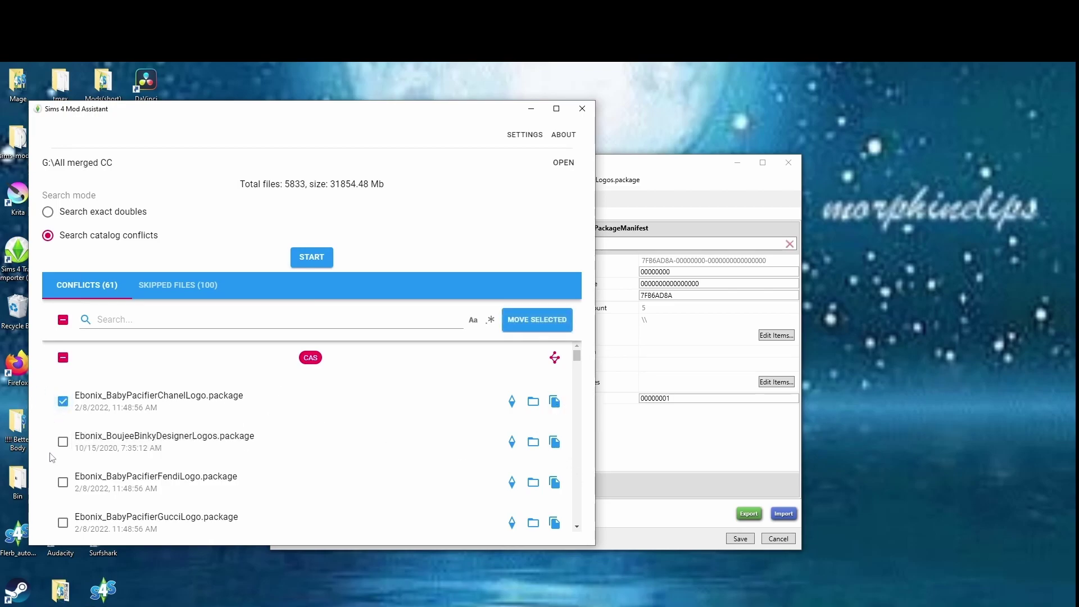
click(62, 482)
scroll(62, 479, down, 1)
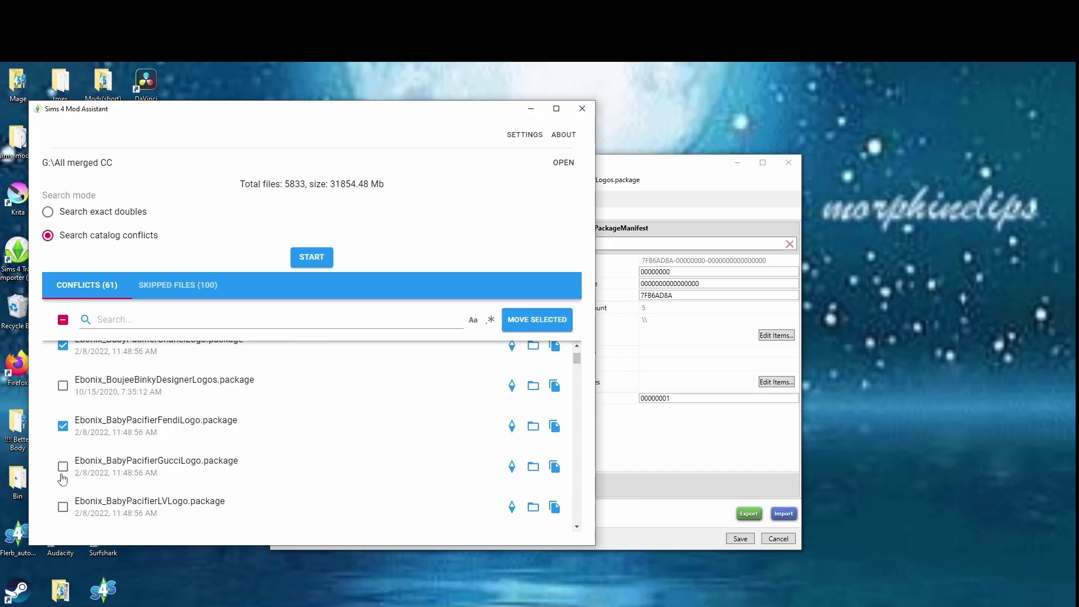
click(63, 467)
click(62, 507)
scroll(79, 483, down, 3)
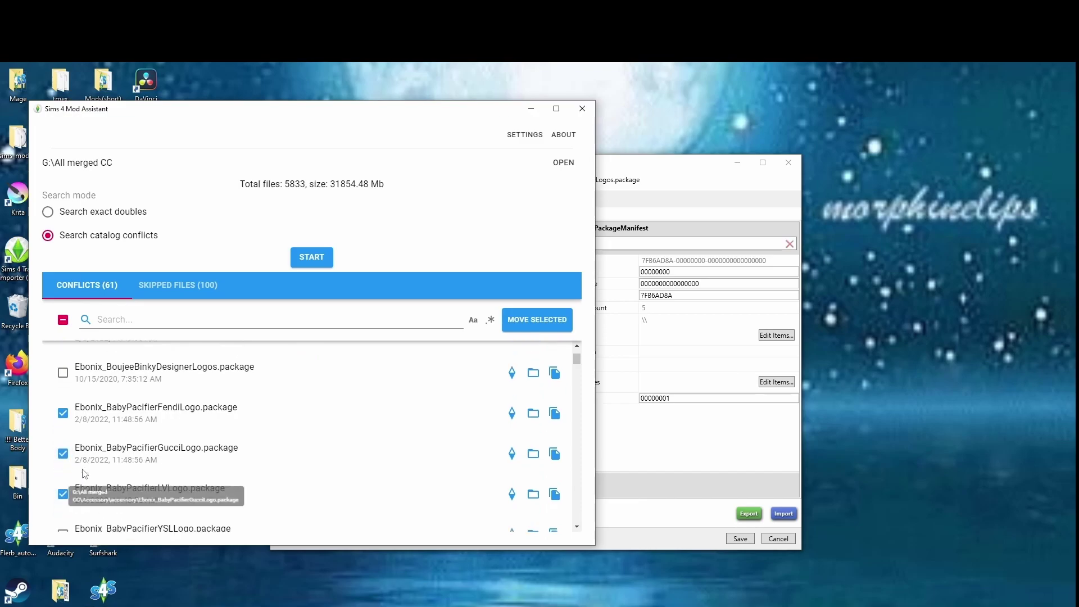
click(62, 436)
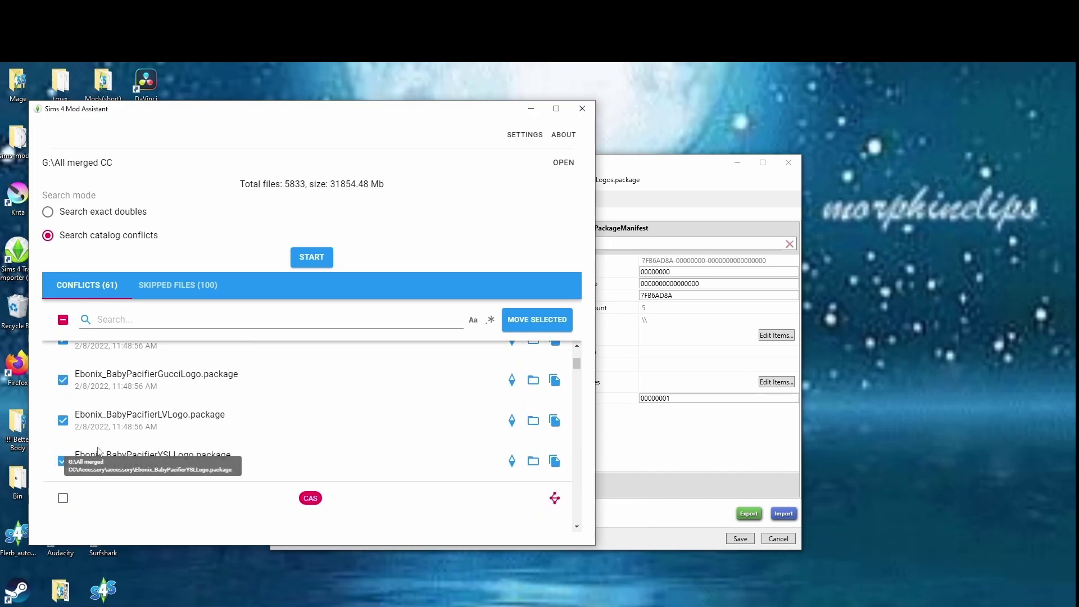
Start moving the checked packages with MOVE SELECTED.
scroll(79, 449, up, 4)
scroll(133, 466, down, 1)
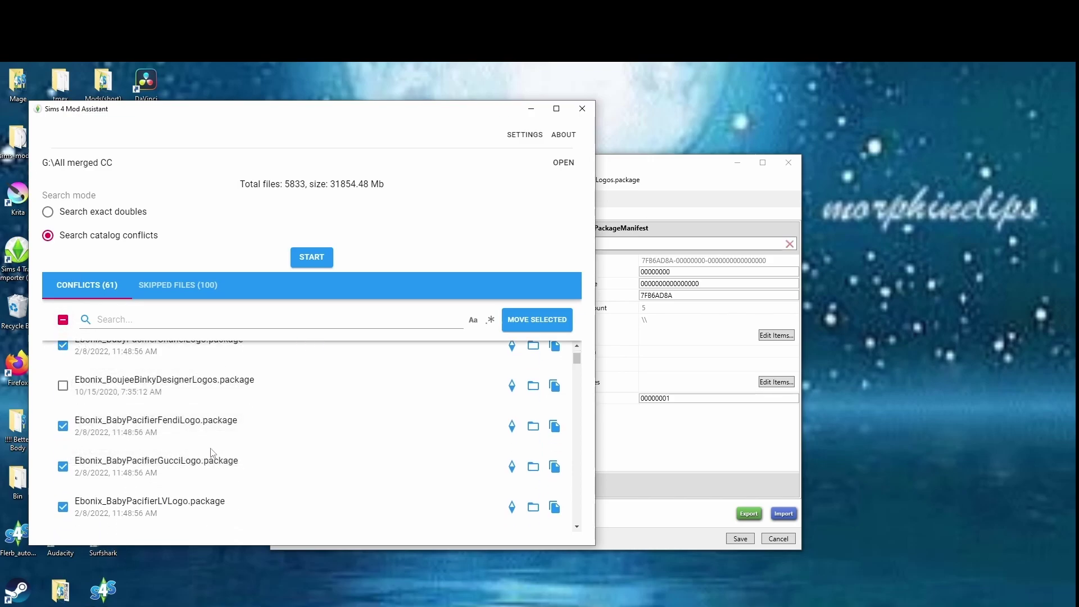
scroll(115, 427, down, 3)
scroll(115, 427, up, 3)
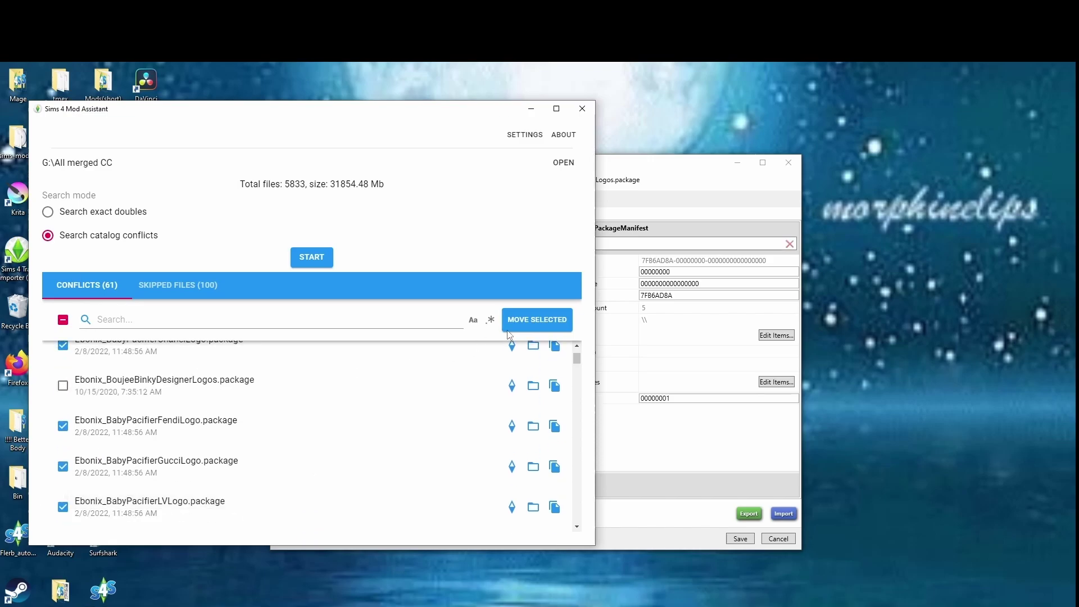
click(537, 319)
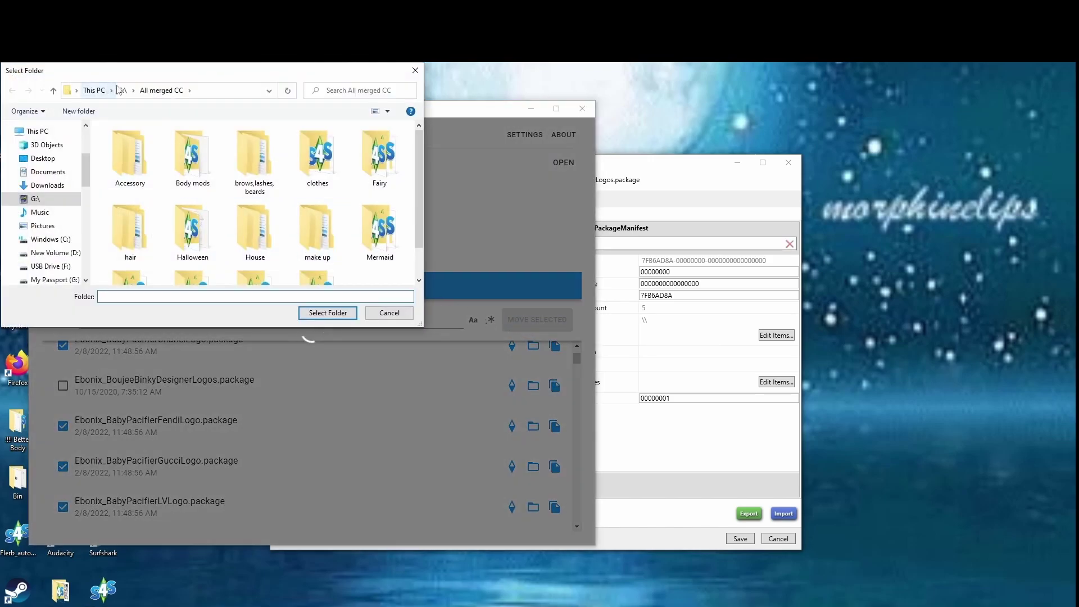
Browse to the G:\Delete folder as destination, then cancel without moving the packages.
click(122, 90)
double_click(124, 179)
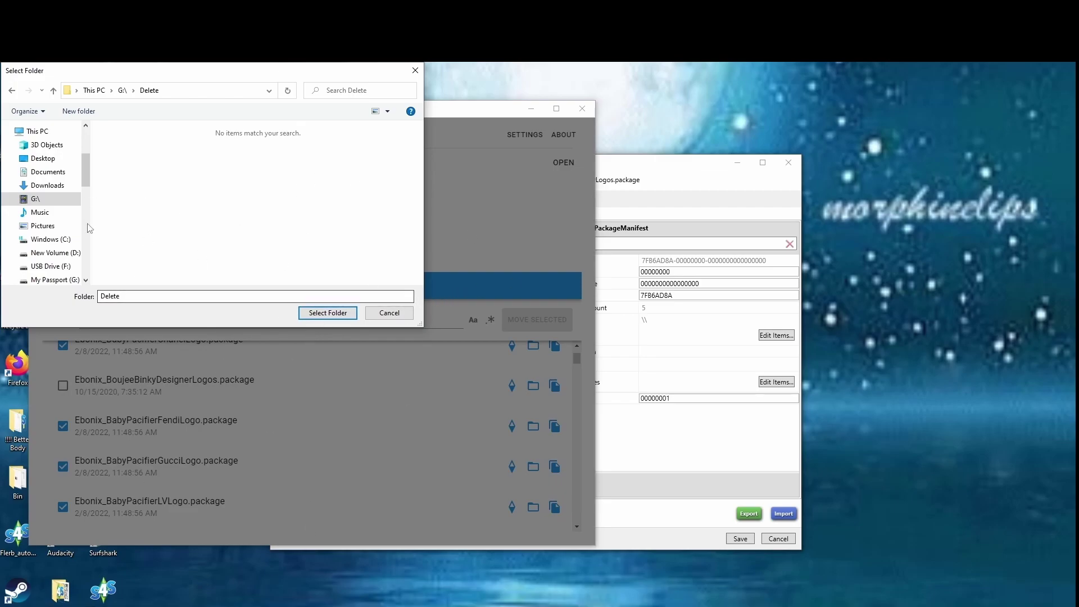
click(389, 313)
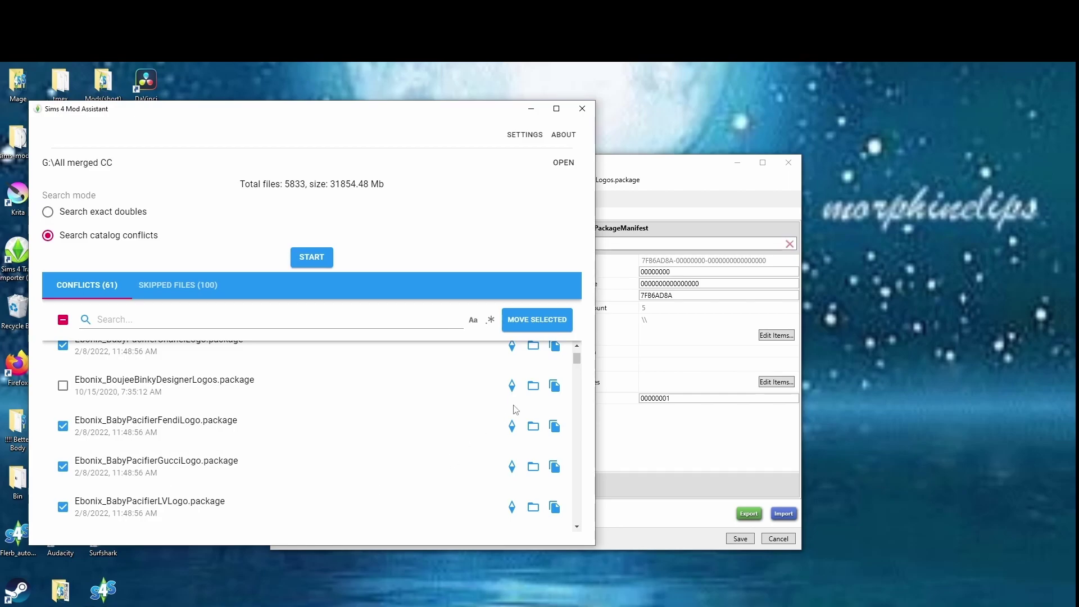
scroll(136, 464, down, 3)
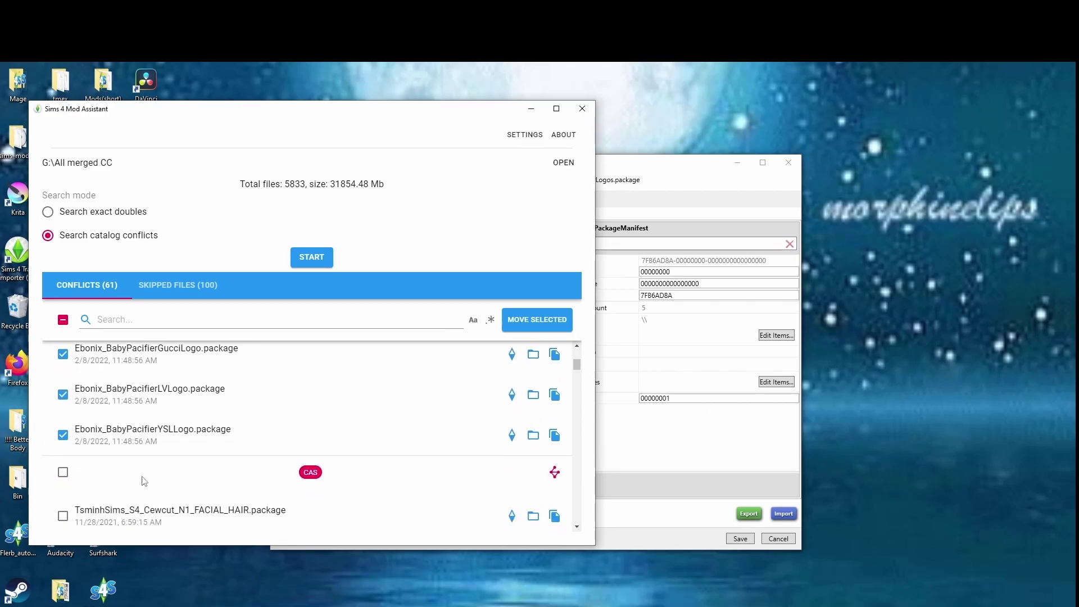
scroll(144, 482, down, 3)
scroll(145, 481, up, 1)
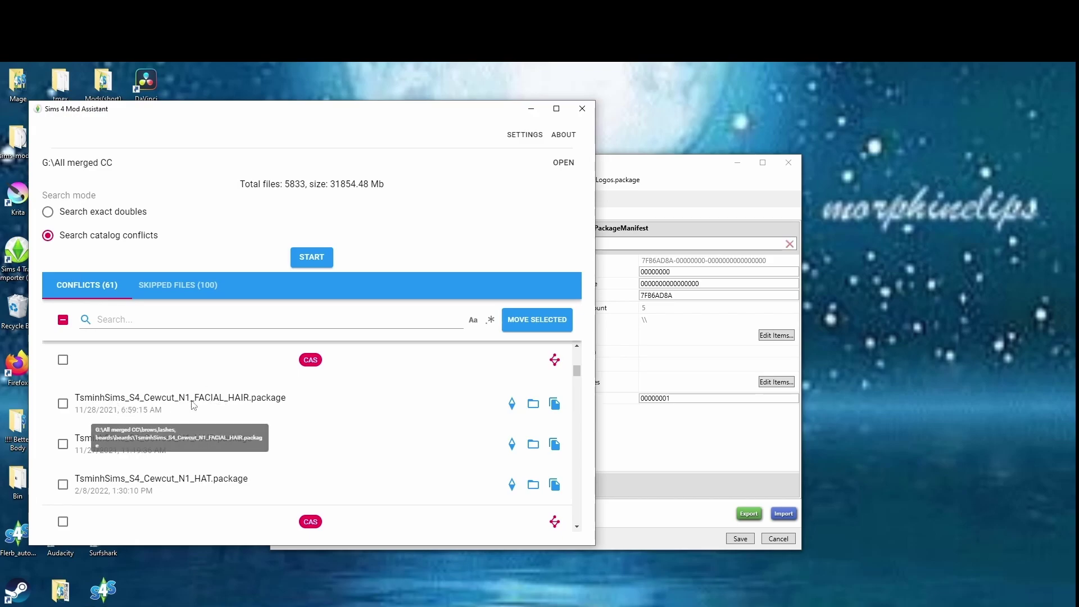
Open the Cewcut FACIAL_HAIR and HAIR packages in Sims 4 Studio.
scroll(255, 409, down, 1)
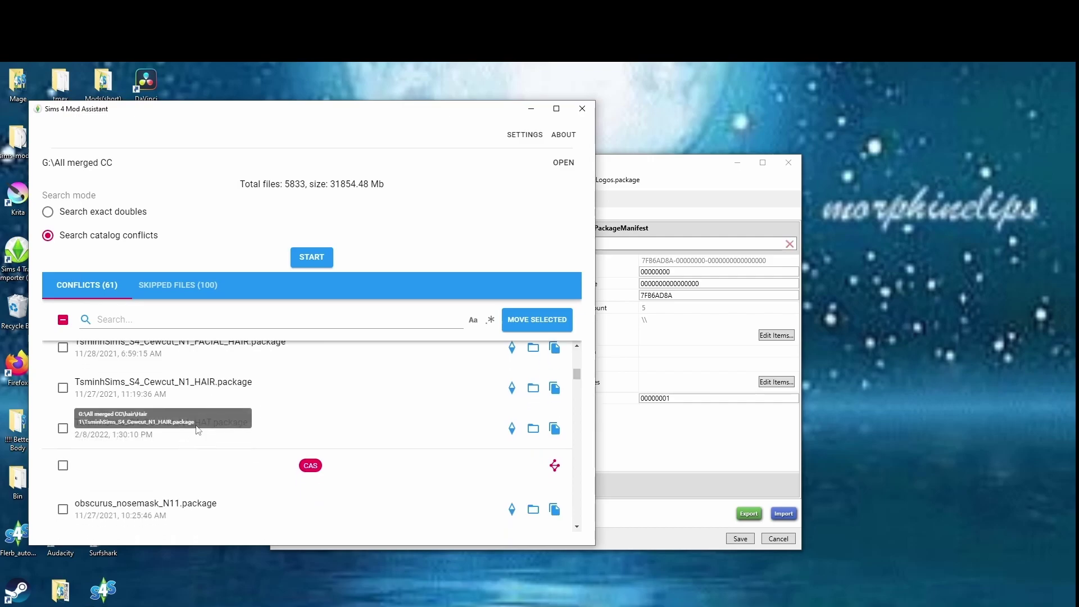
scroll(148, 435, up, 1)
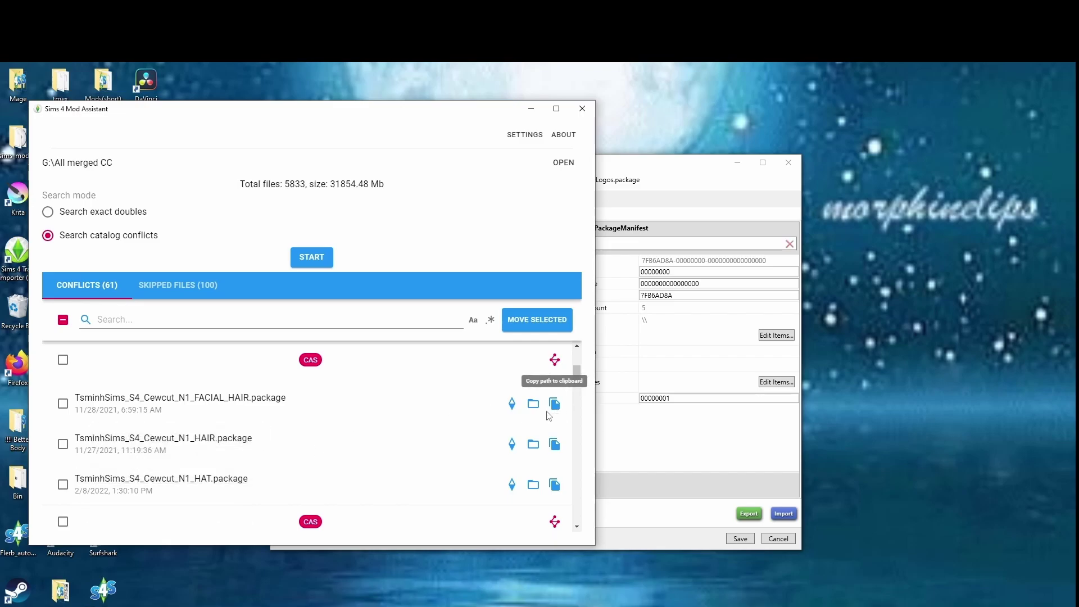
click(512, 403)
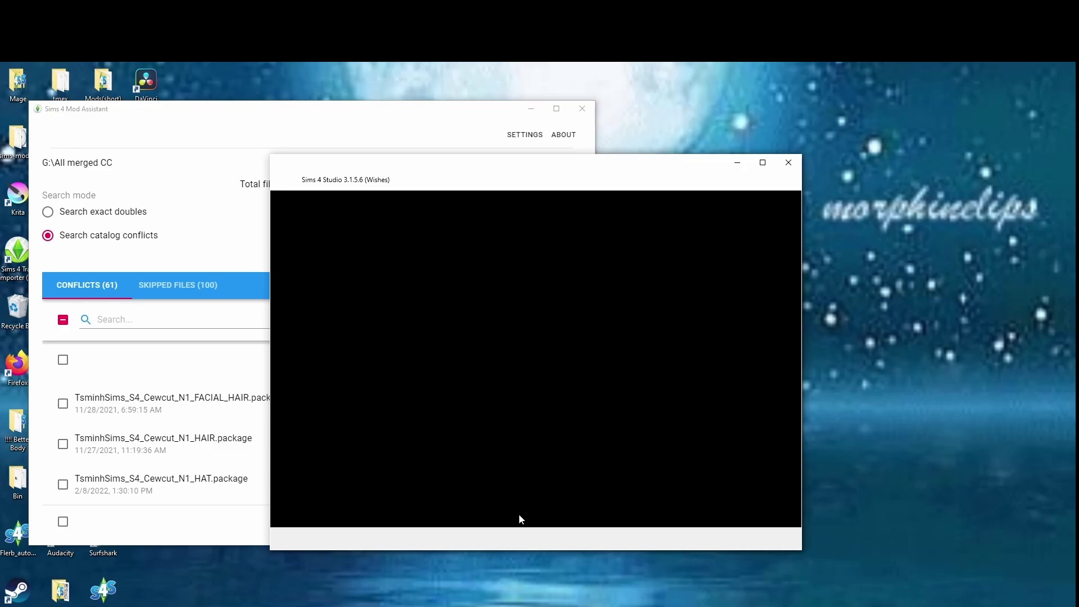
click(202, 352)
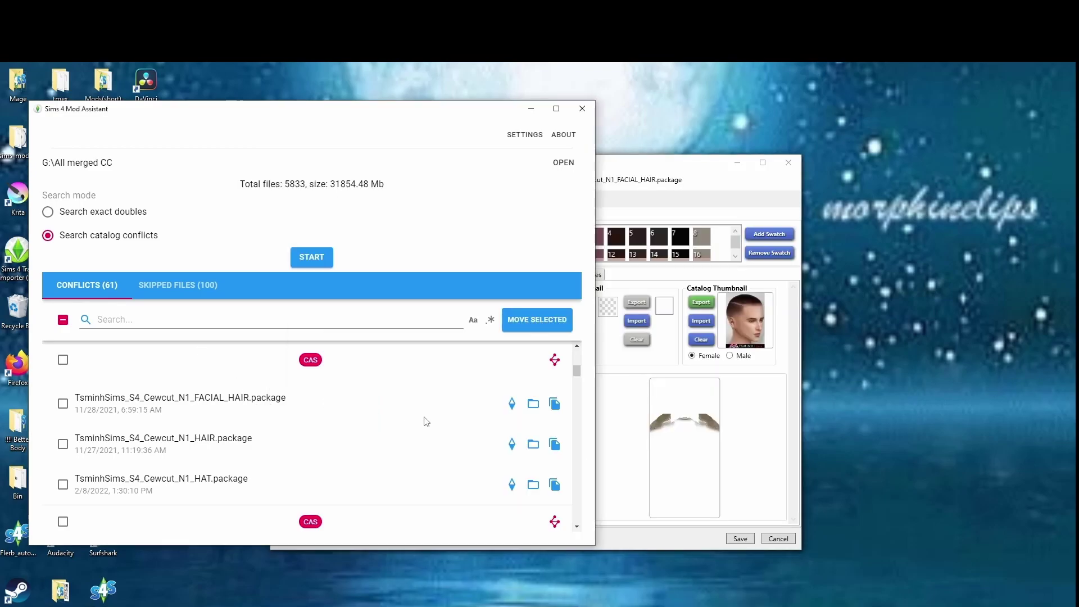
click(510, 444)
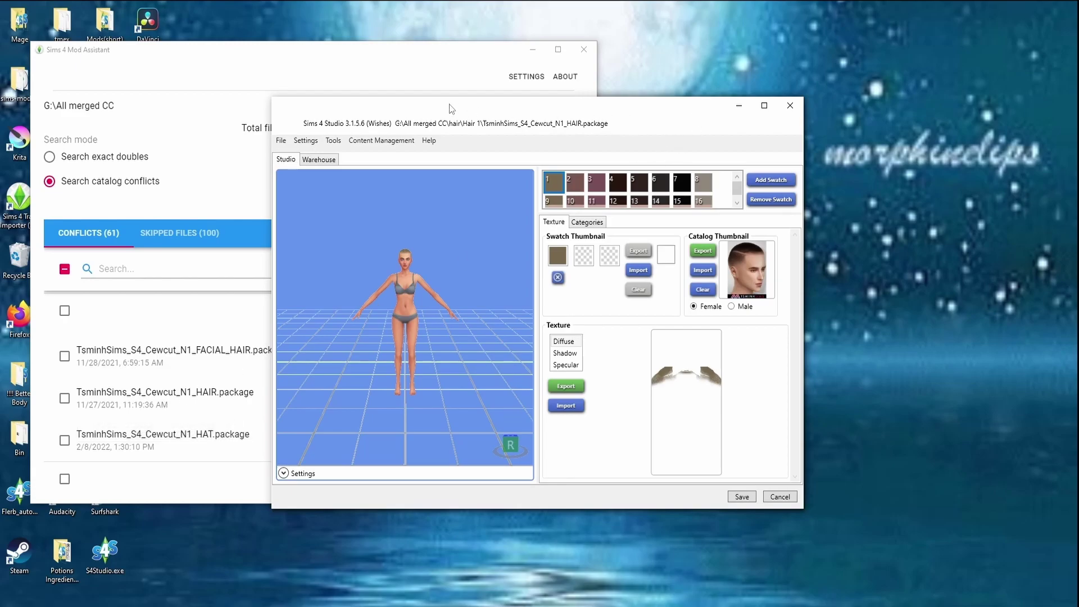
Place the HAIR and FACIAL_HAIR editors side by side to compare, then close both.
drag(607, 115, 366, 119)
click(687, 111)
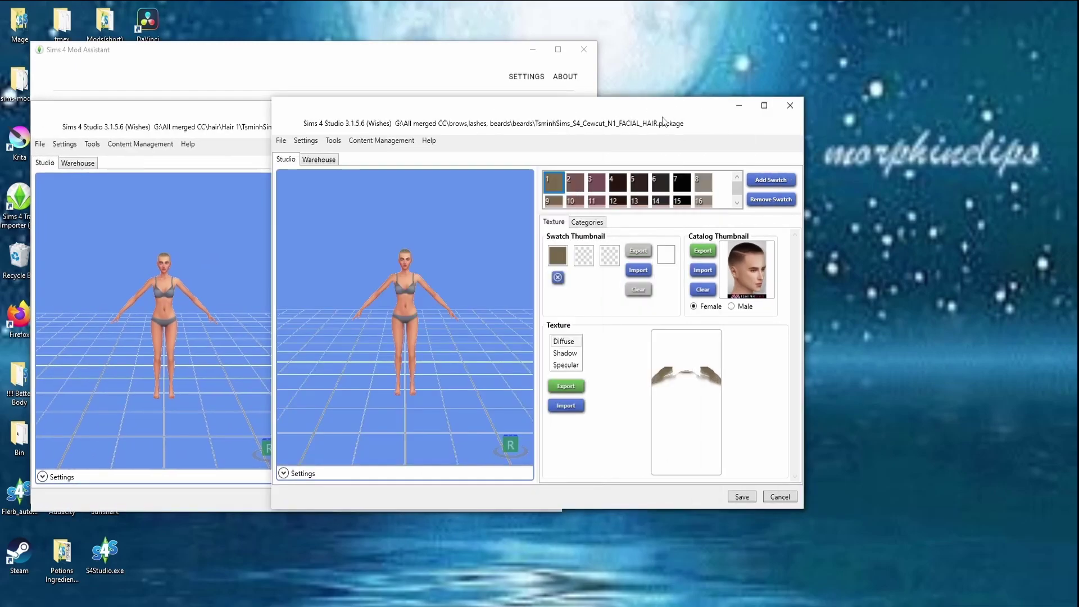
drag(645, 115, 751, 93)
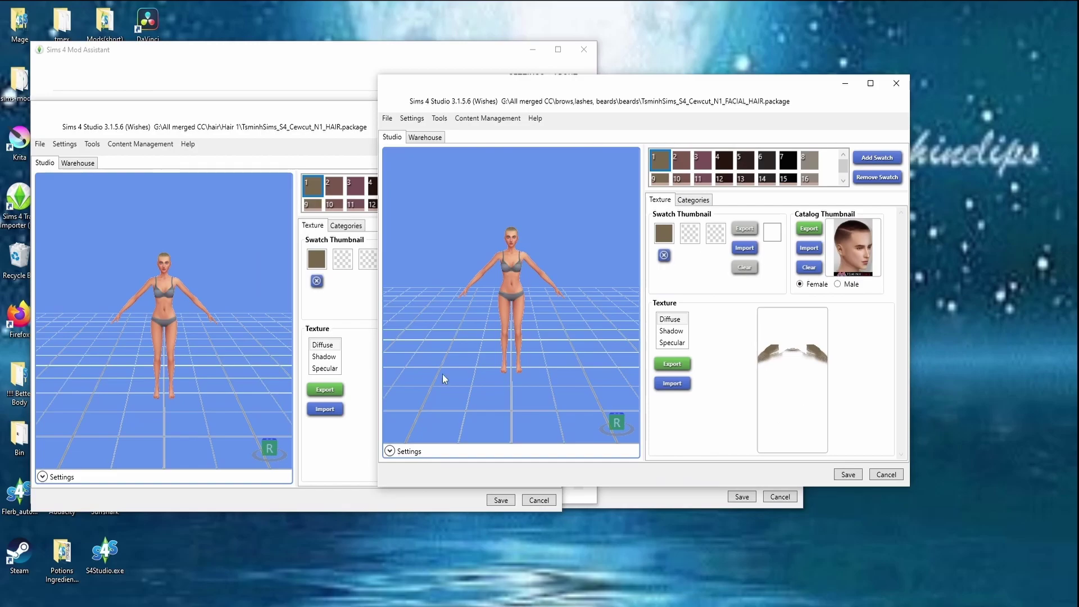
drag(454, 102, 614, 83)
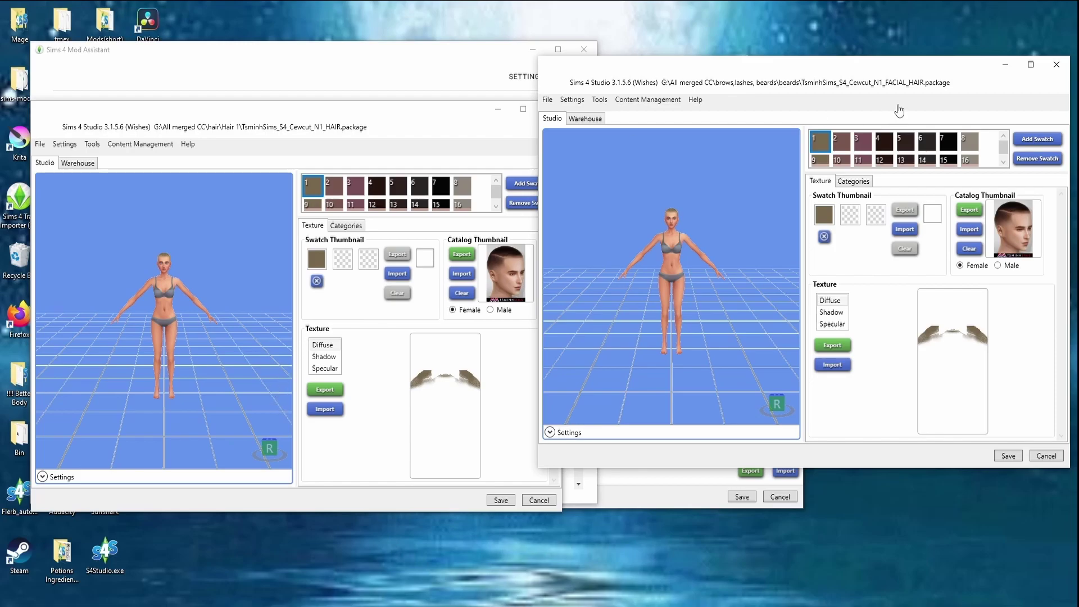
drag(875, 71, 765, 65)
click(956, 66)
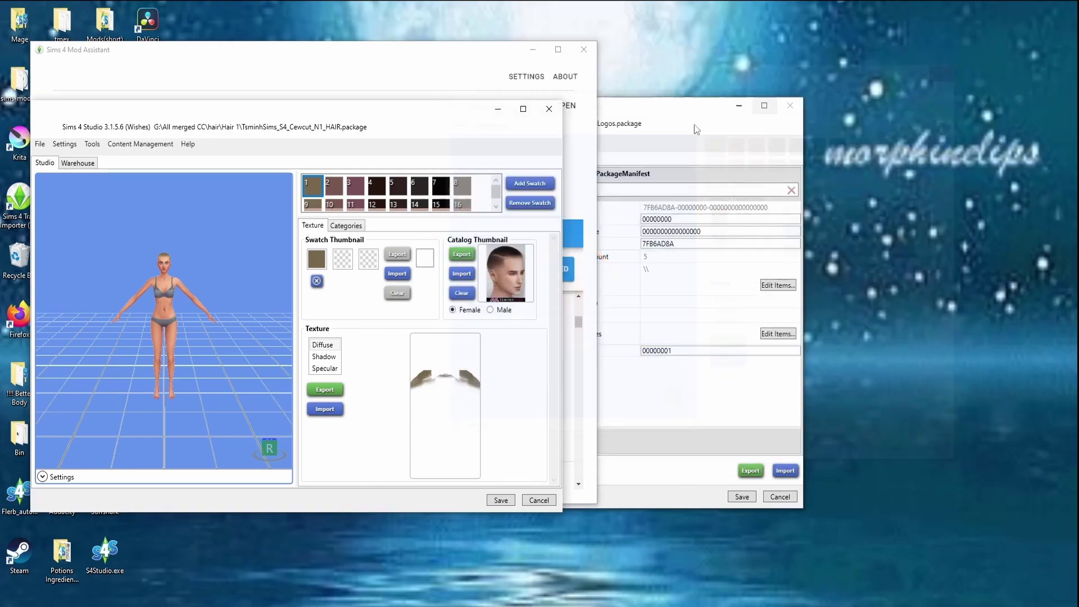
click(524, 110)
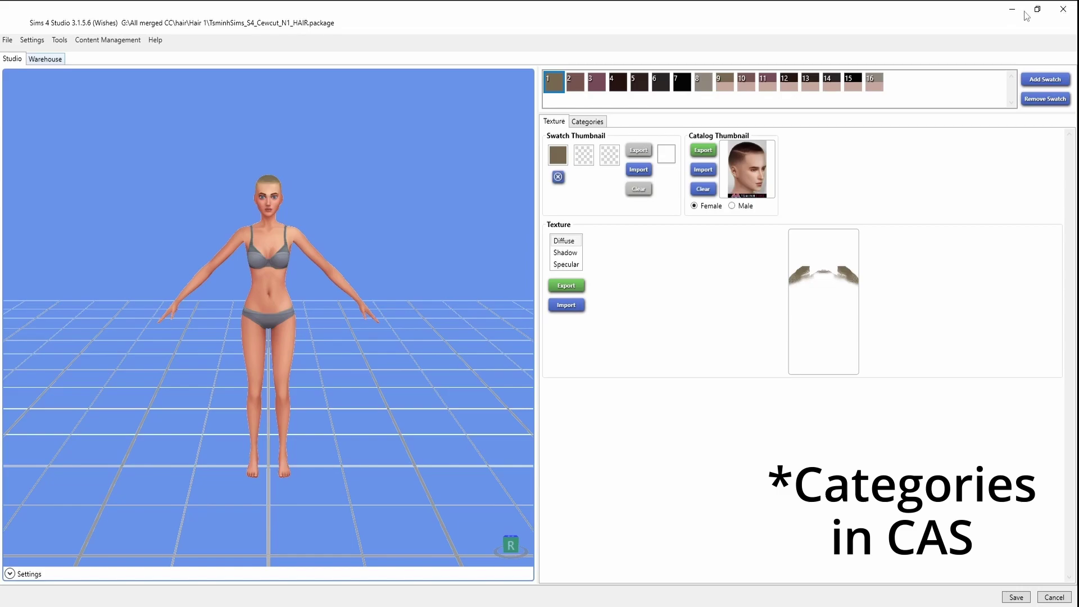
click(1071, 12)
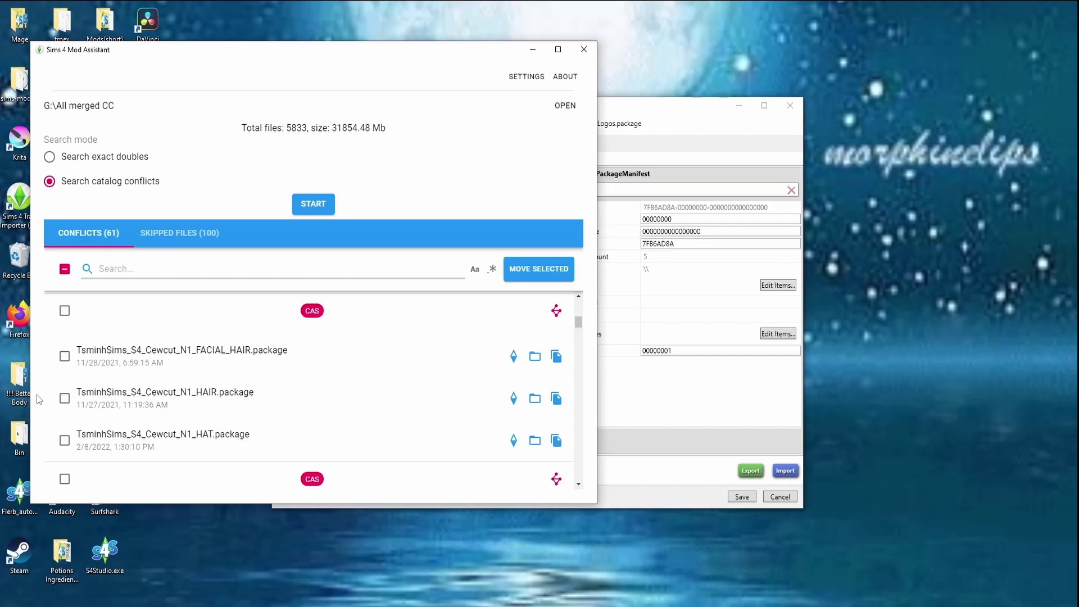
Tick the HAT and FACIAL_HAIR packages for removal.
click(64, 440)
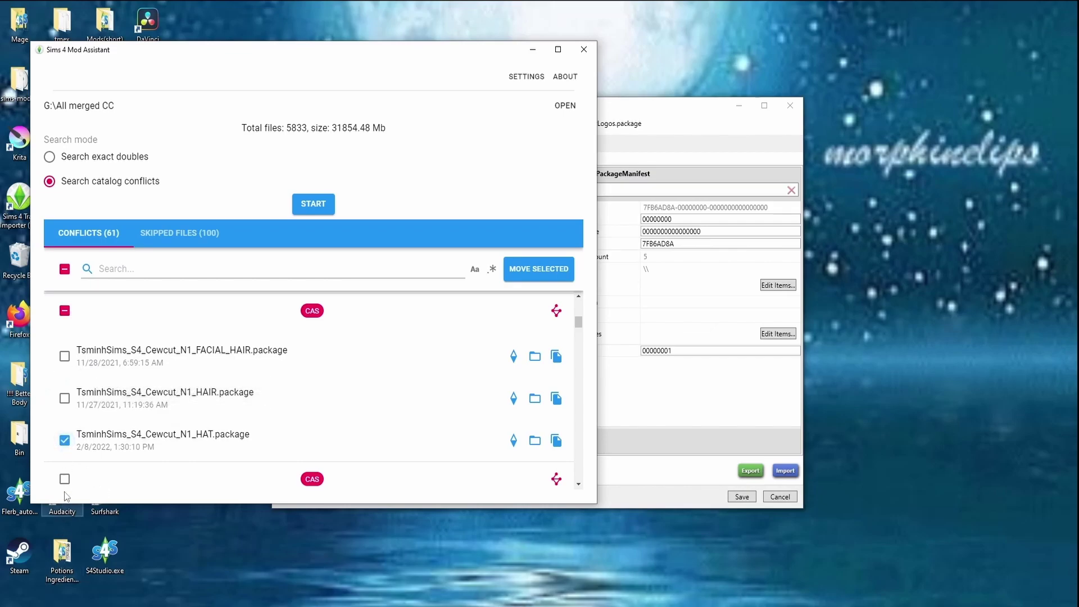
click(64, 357)
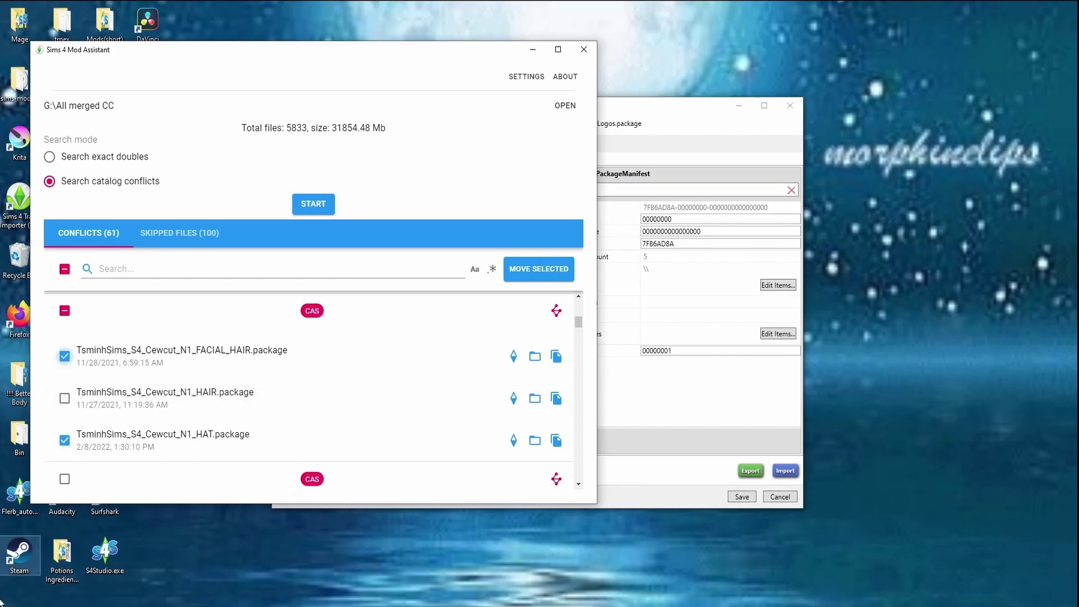
scroll(166, 416, down, 2)
Open obscurus_nosemask_N11_Irle and obscurus_nosemask_N11 packages in Sims 4 Studio.
scroll(166, 448, down, 2)
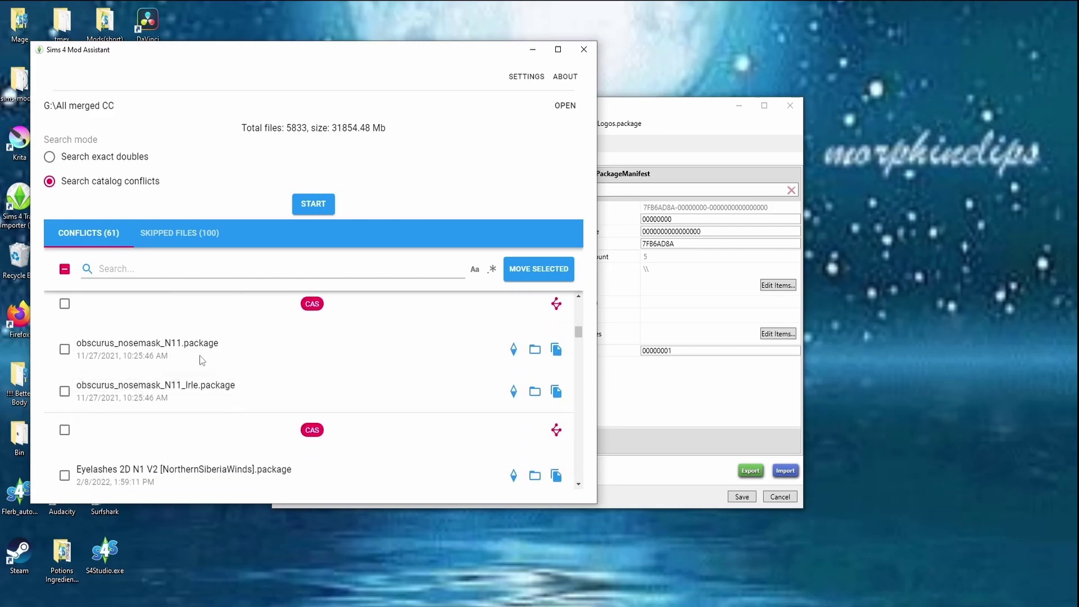
click(513, 394)
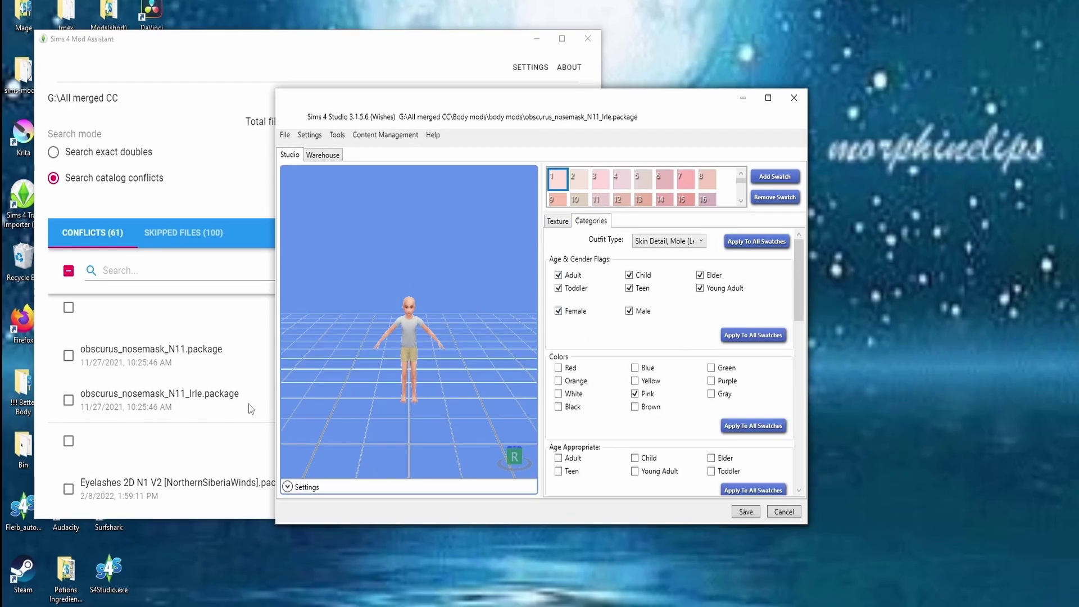
click(214, 344)
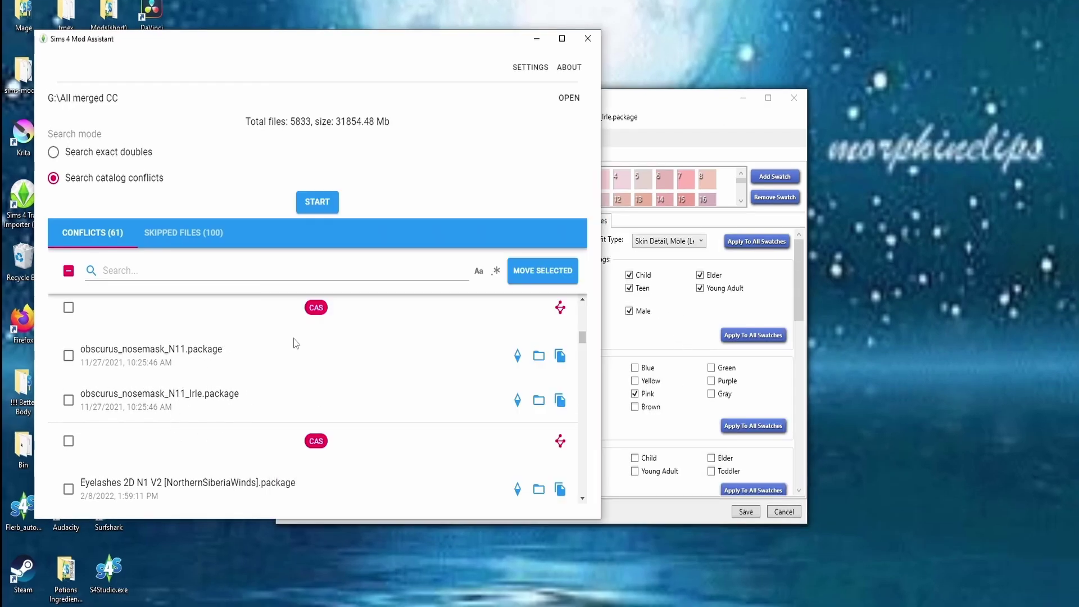
click(517, 356)
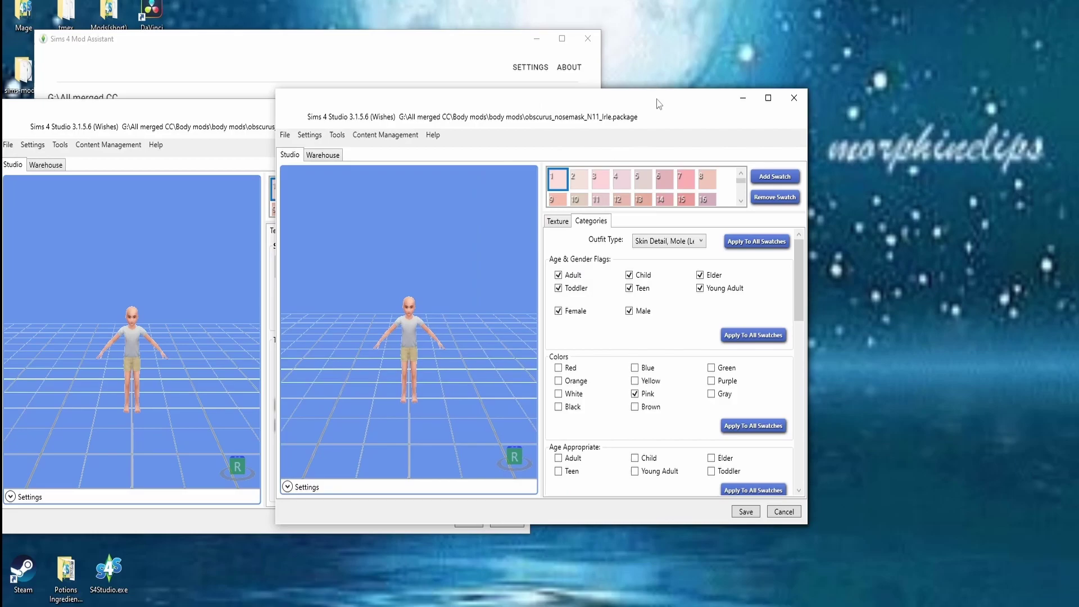
Compare the Irle texture settings with the N11 package's categories side by side.
drag(659, 104, 886, 94)
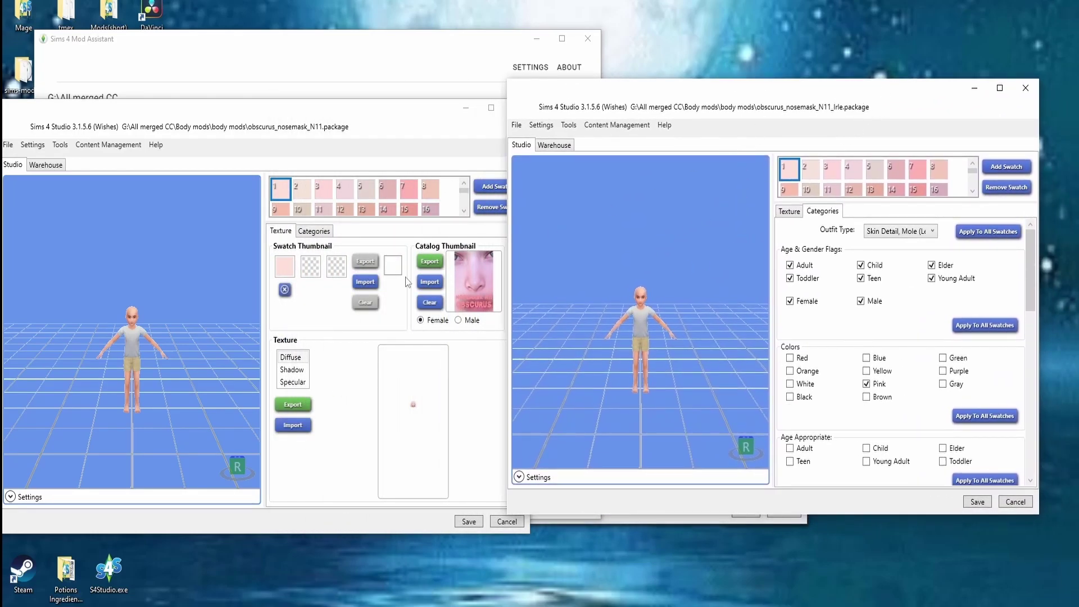
click(787, 212)
click(323, 235)
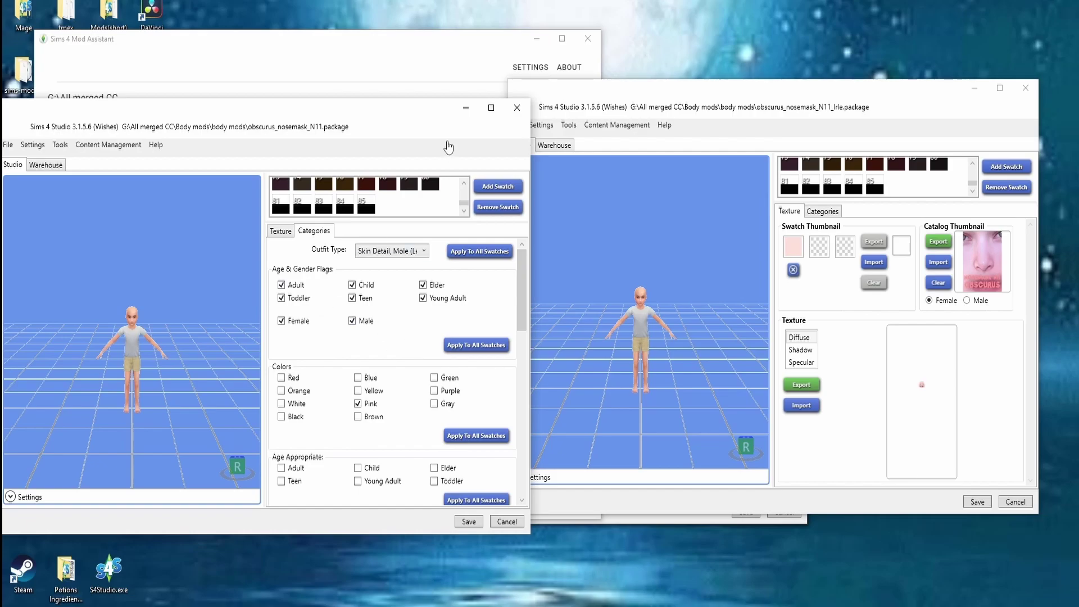
Close the N11 editor and open obscurus_nosemask_N11.package's folder from Mod Assistant.
click(517, 108)
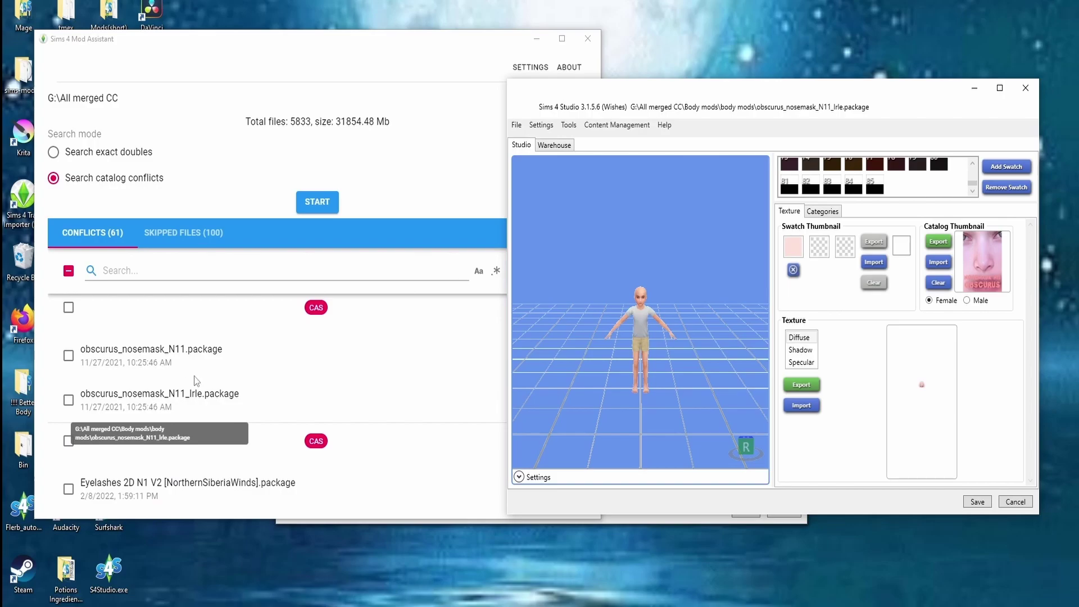
click(336, 402)
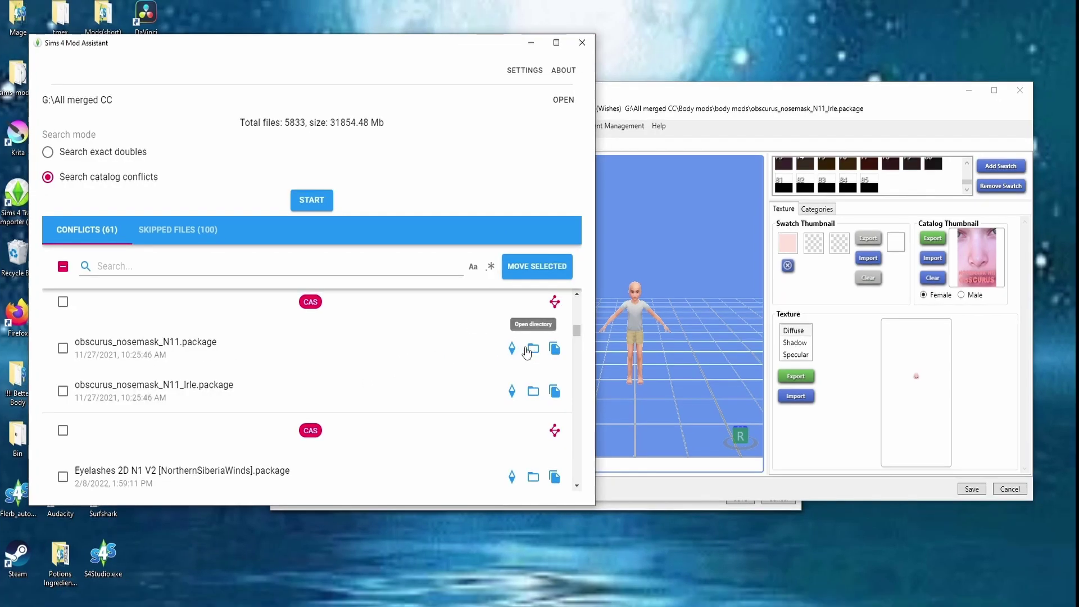
click(527, 350)
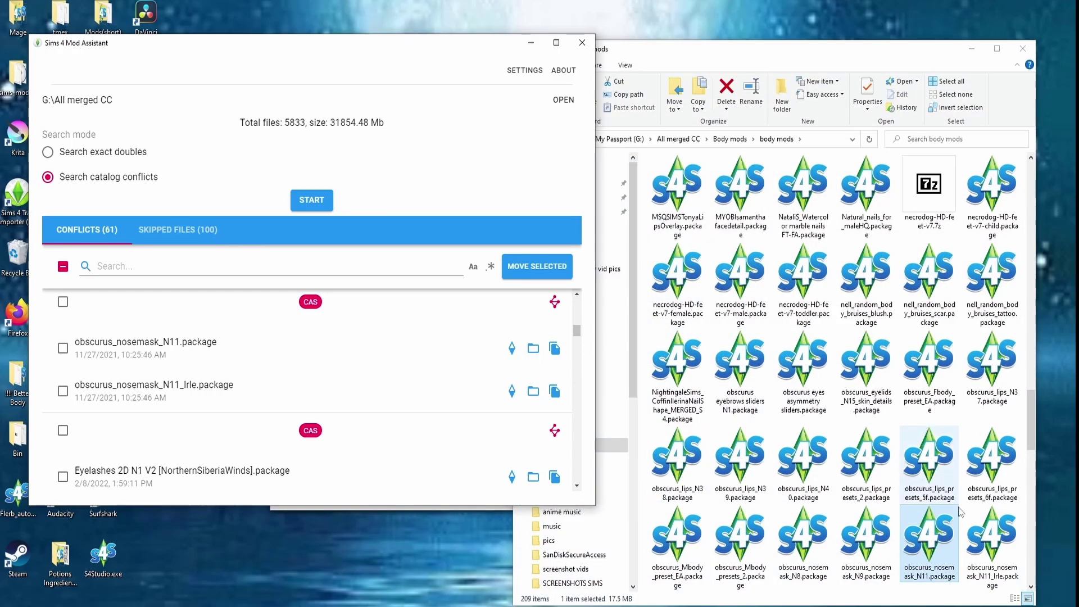
Copy the name obscurus_nosemask_N11 from the rename box without renaming the file.
right_click(932, 537)
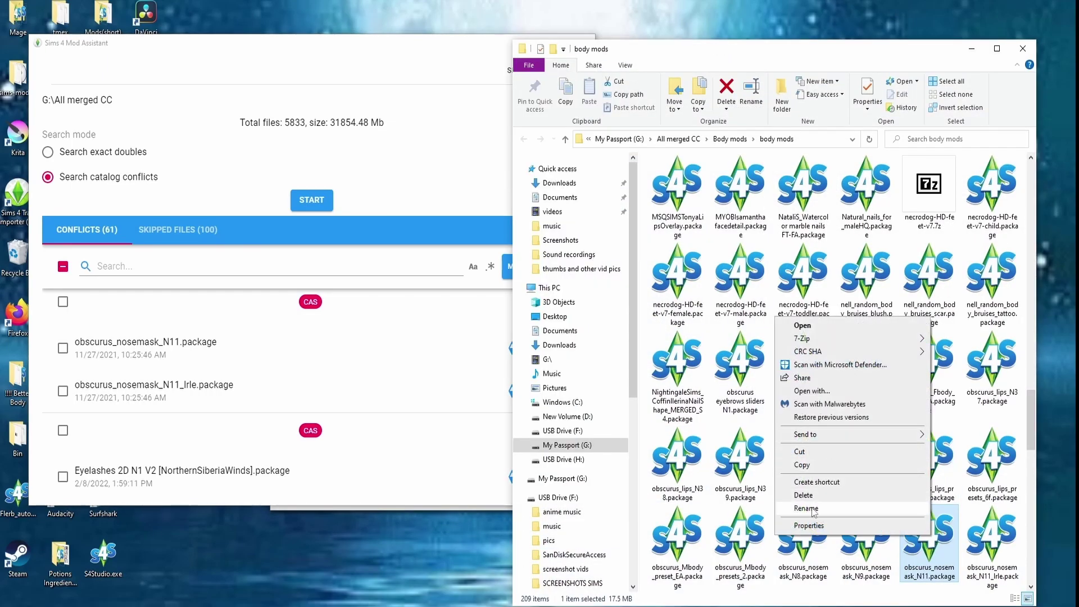
click(806, 509)
key(super+c)
right_click(917, 573)
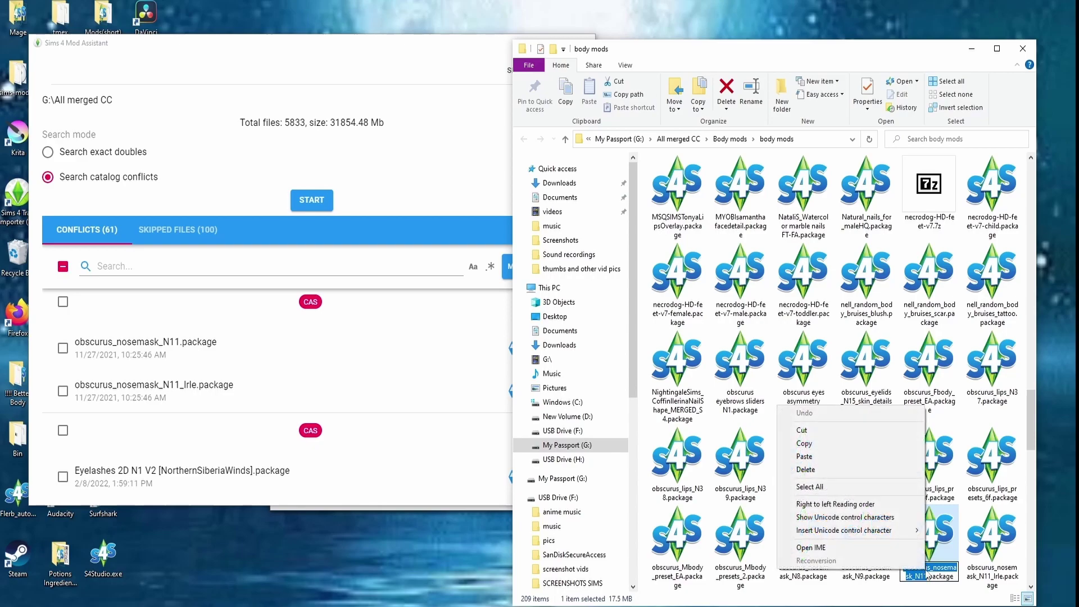
click(809, 456)
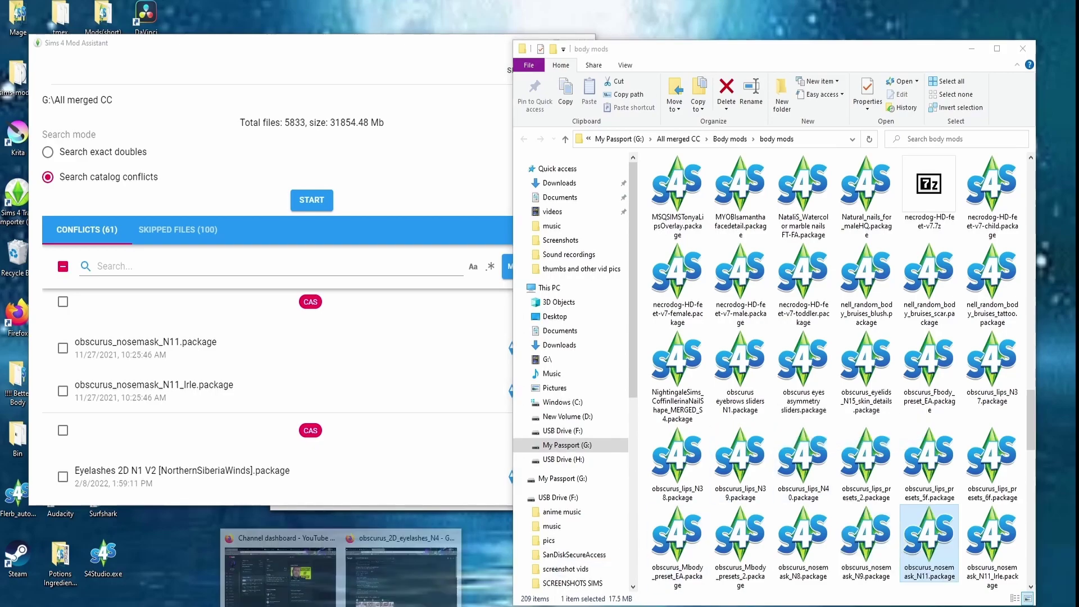
Search Google in Firefox for obscurus_nosemask_N11.
click(393, 586)
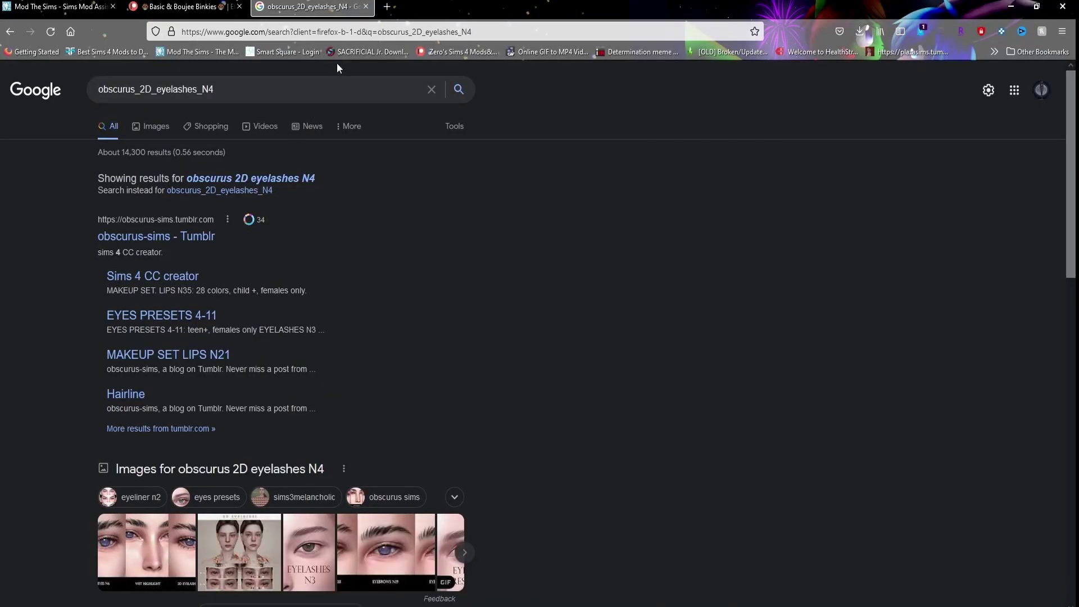
triple_click(240, 84)
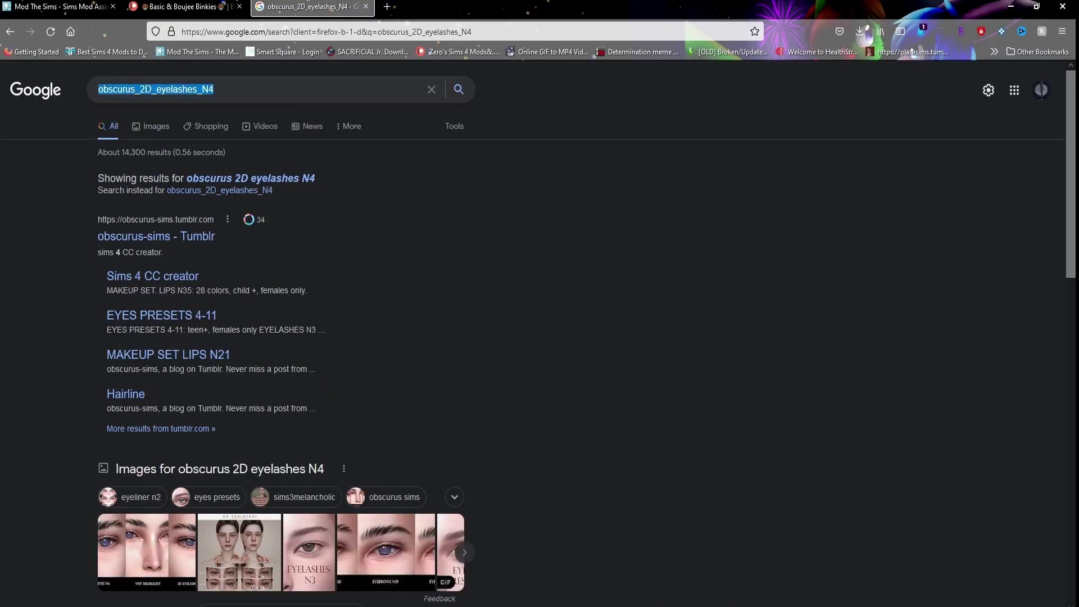
click(240, 81)
right_click(239, 82)
key(Escape)
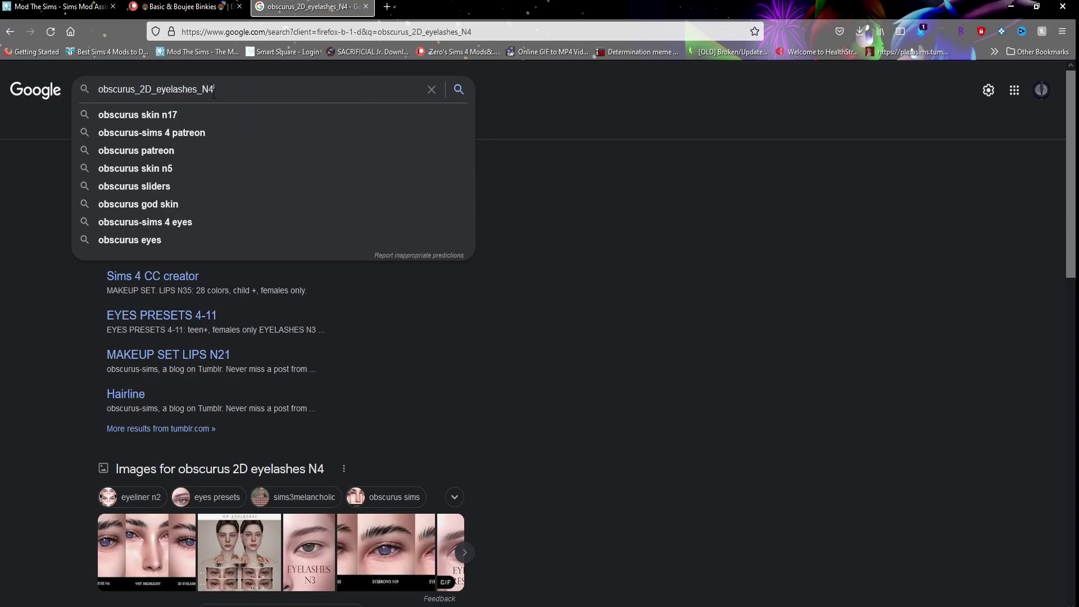
key(ctrl+a)
key(ctrl+v)
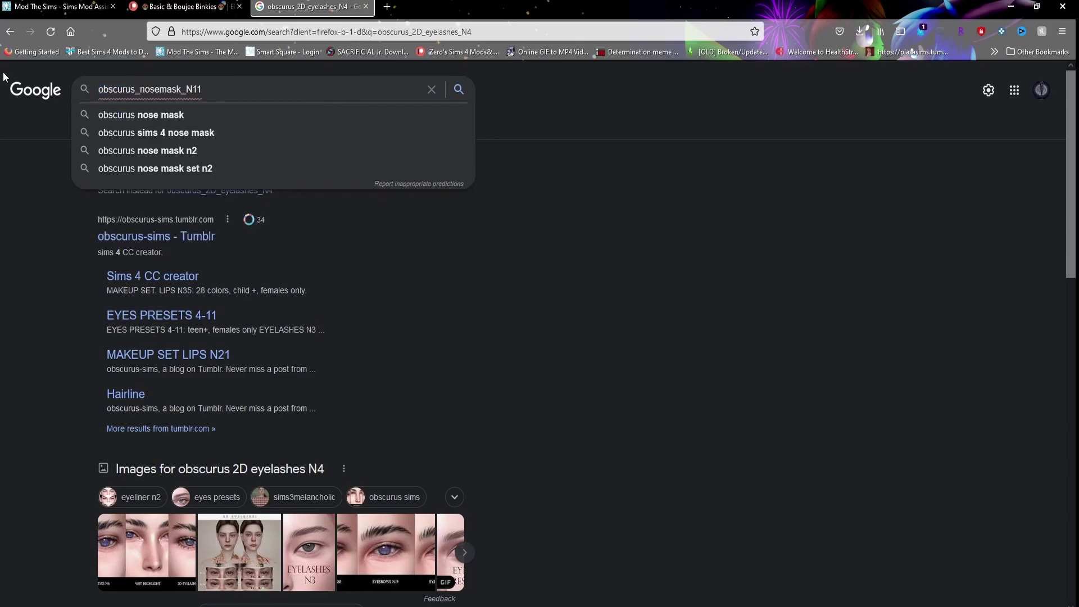
key(Return)
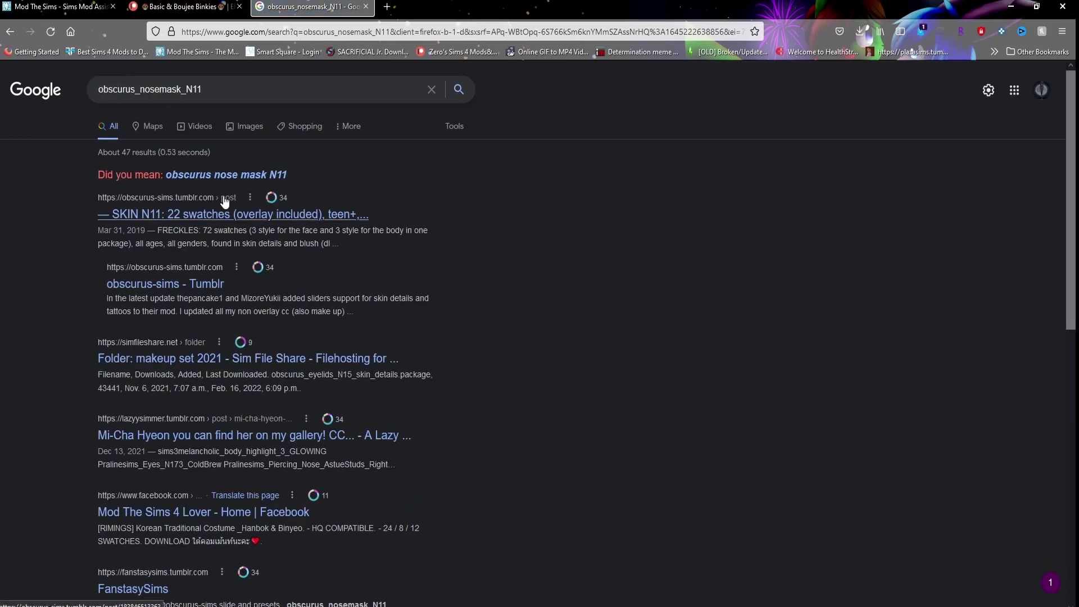
Open the obscurus-sims SKIN N11 Tumblr post and read its download details.
click(198, 217)
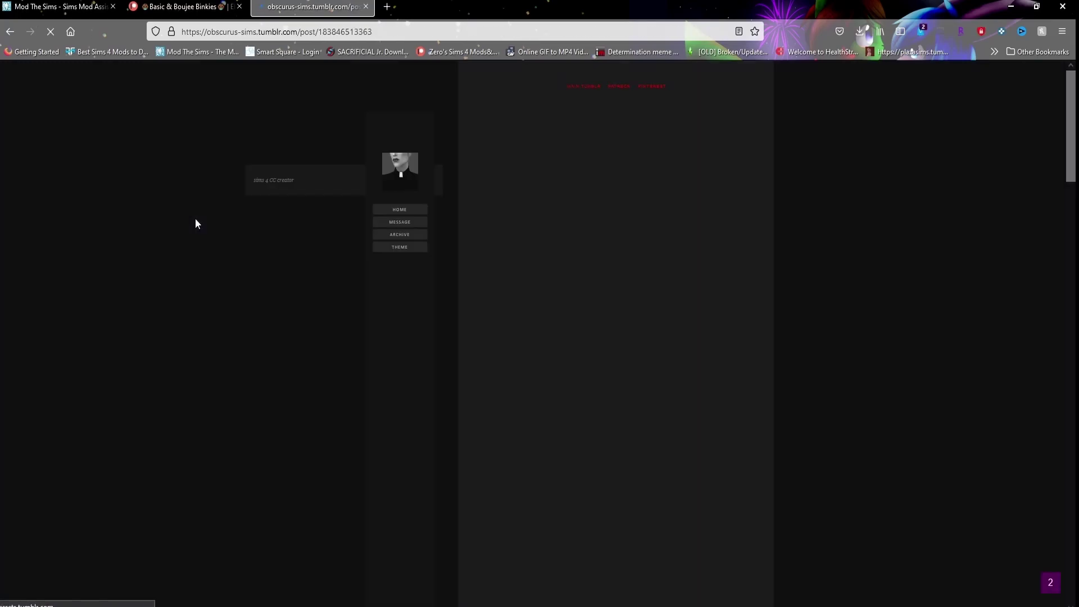
scroll(205, 212, down, 4)
scroll(206, 217, down, 15)
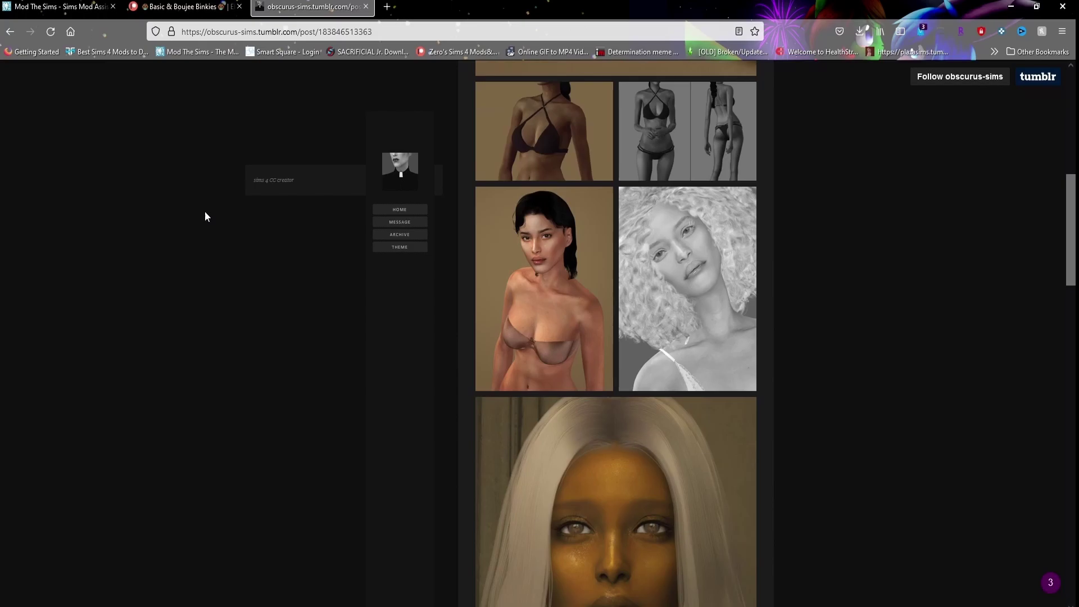
scroll(204, 217, down, 3)
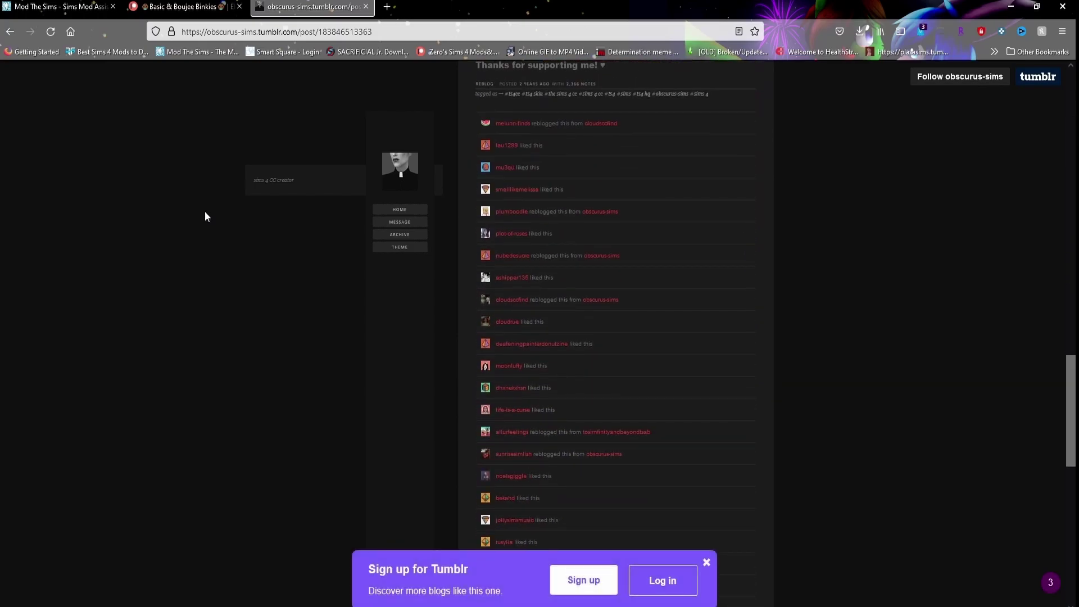
scroll(204, 216, up, 3)
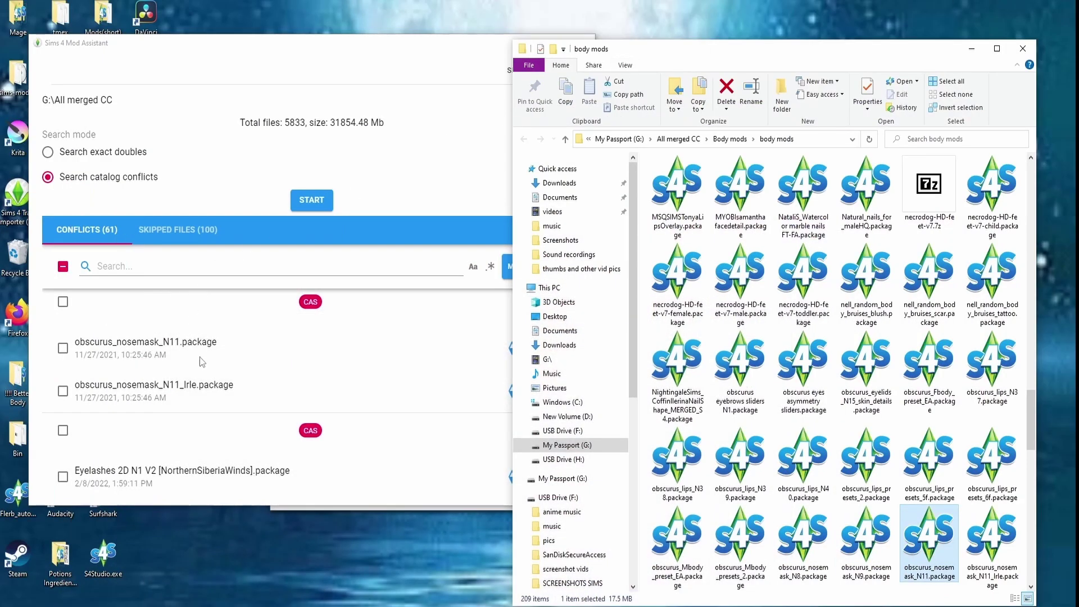
Open both Eyelashes 2D N1 V2 and Eyelashes 2D N1 packages in Sims 4 Studio.
click(203, 361)
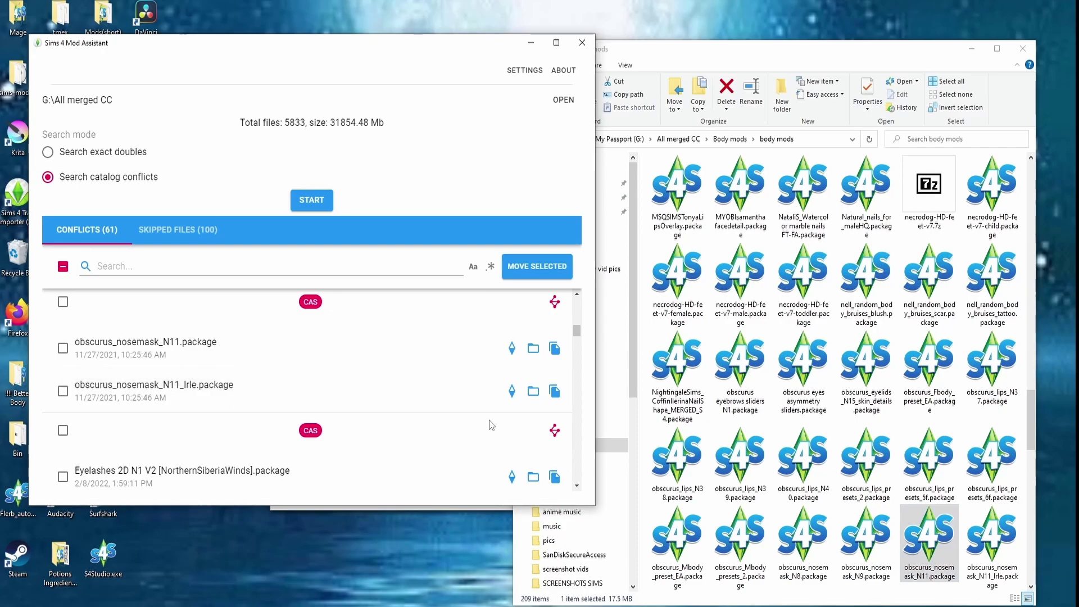
scroll(487, 420, down, 2)
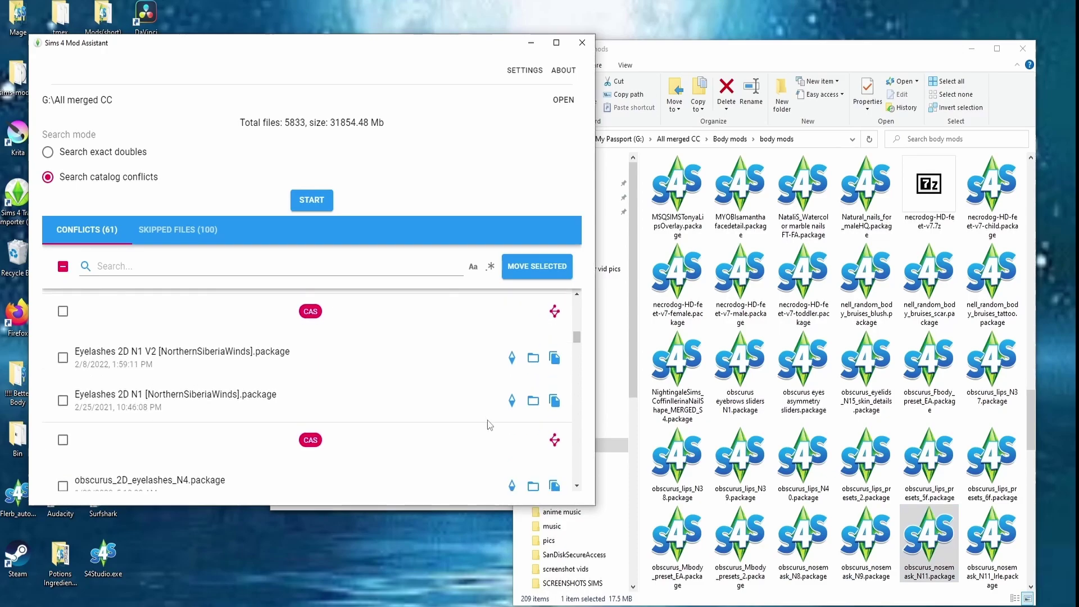
click(509, 363)
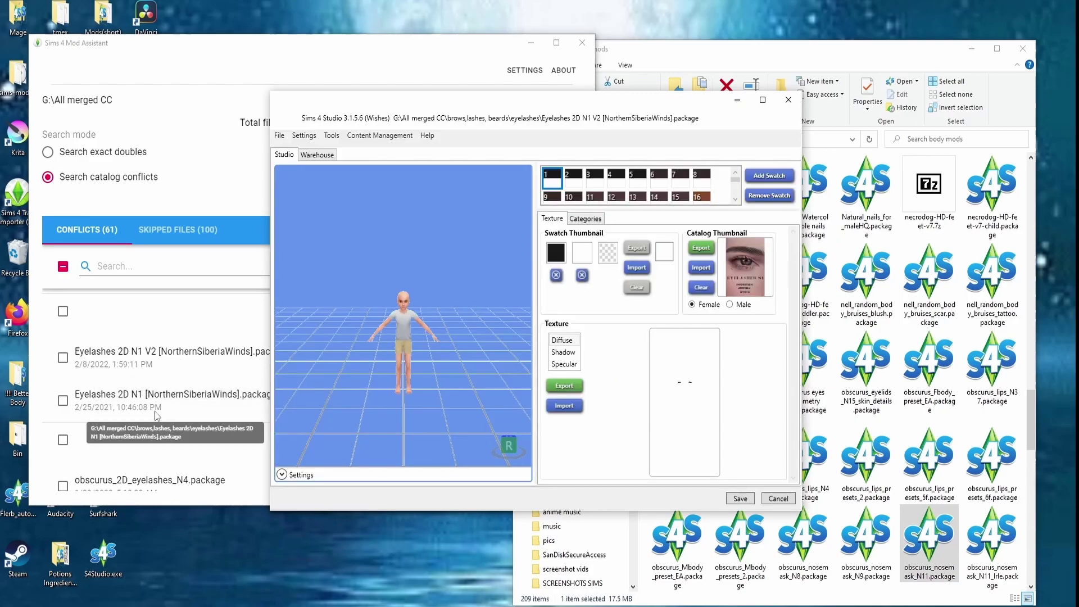
click(163, 419)
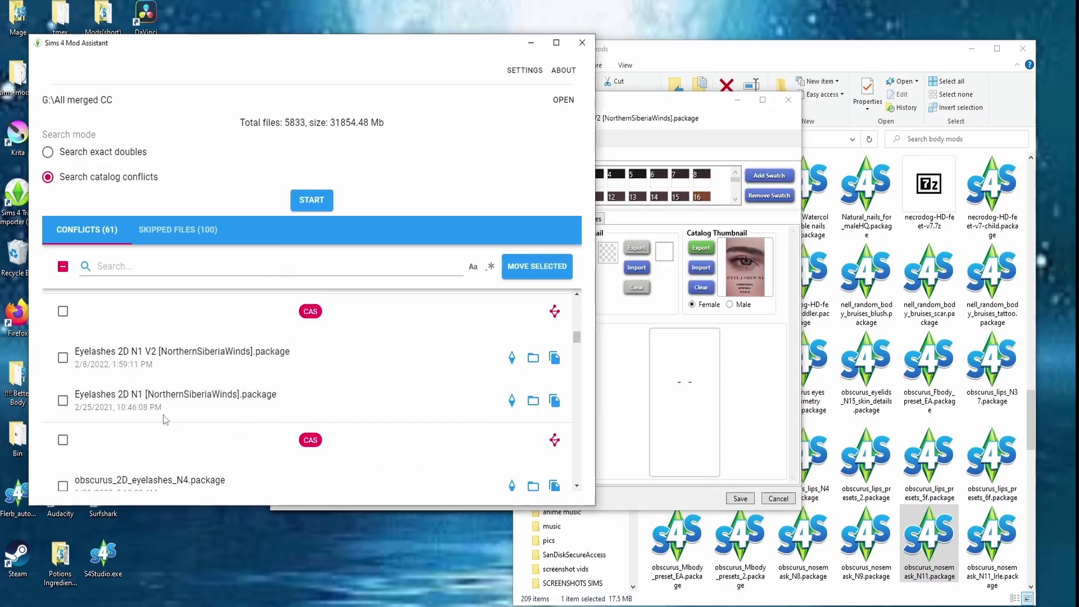
click(508, 403)
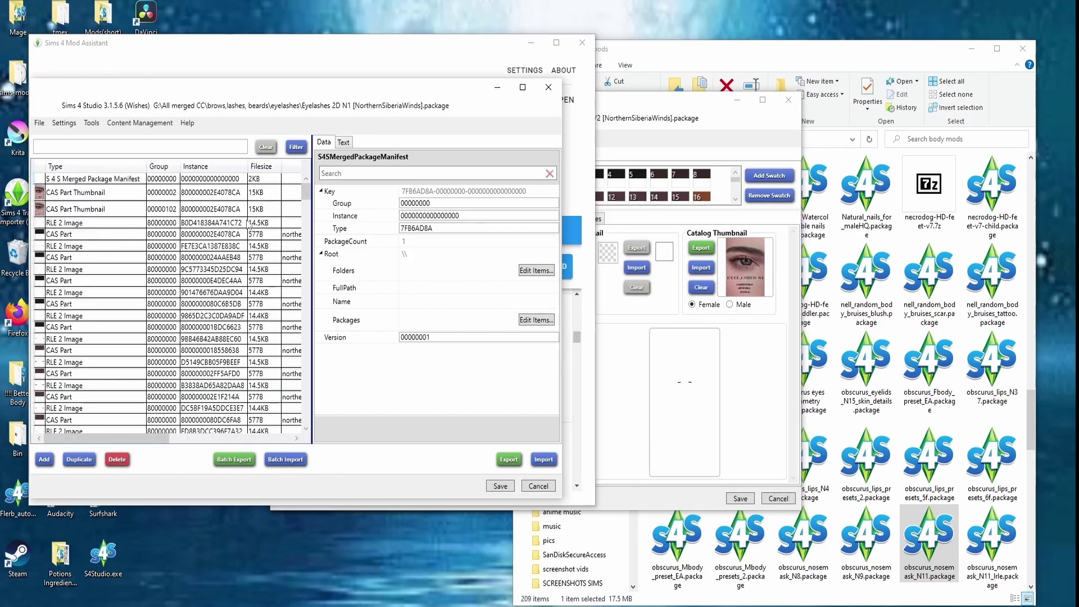
Review the two eyelash packages, then close both editors.
scroll(248, 225, down, 3)
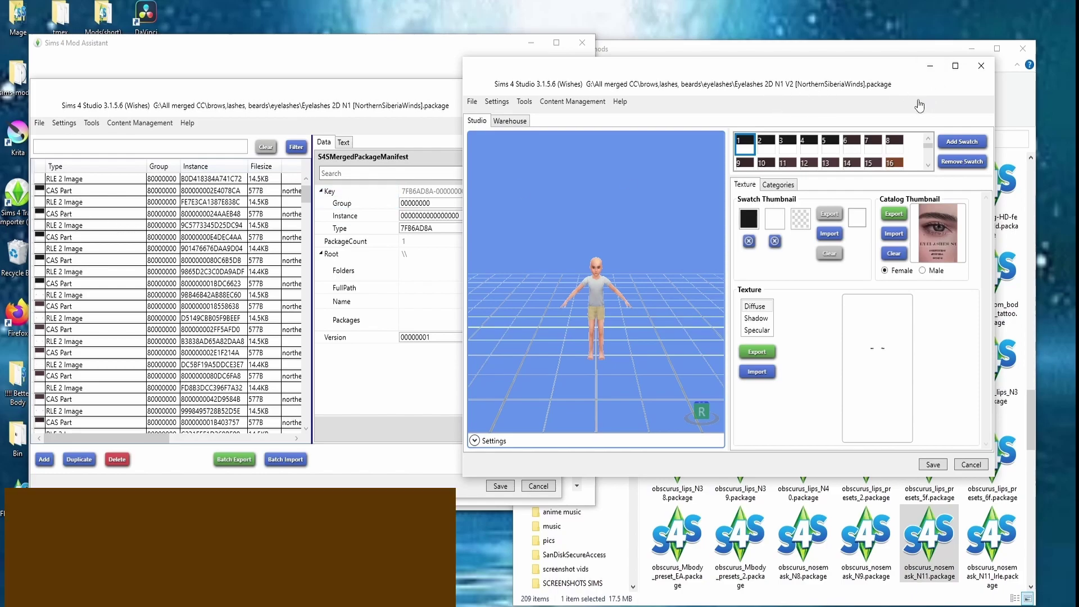
click(981, 66)
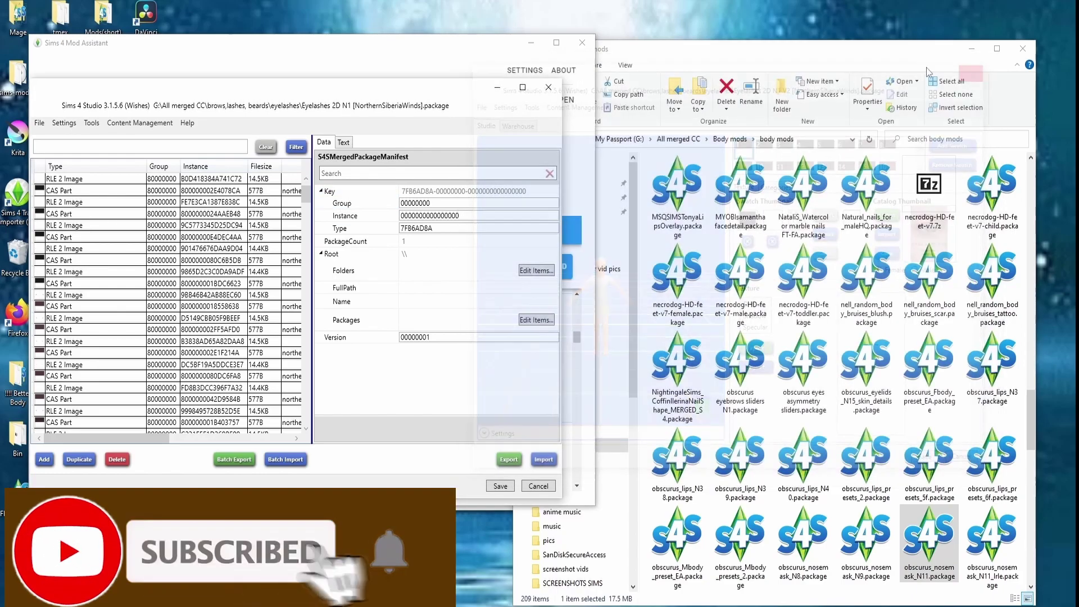
click(548, 88)
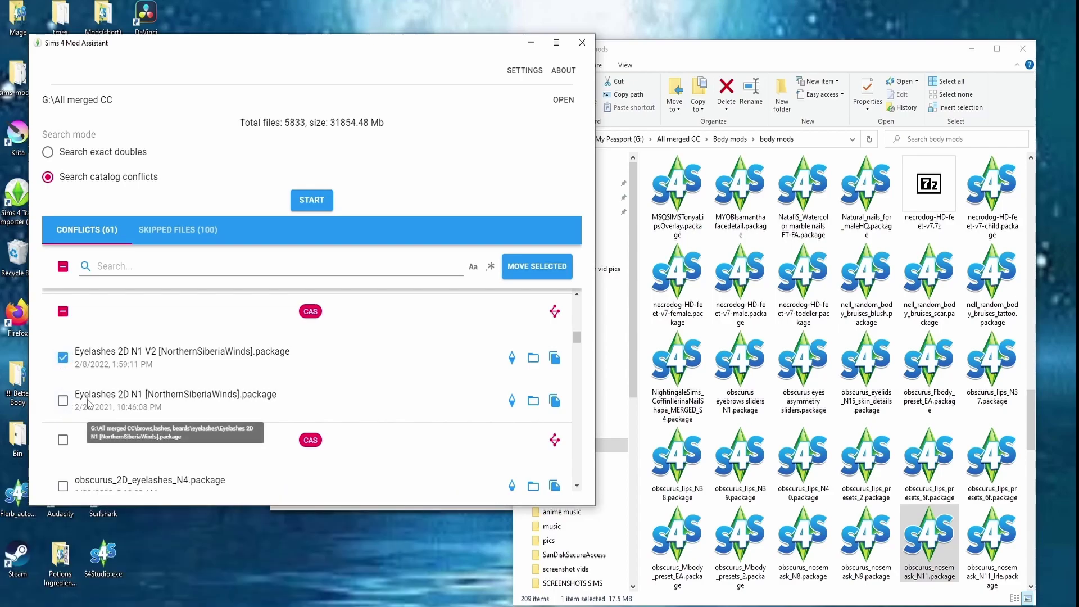
scroll(116, 383, down, 3)
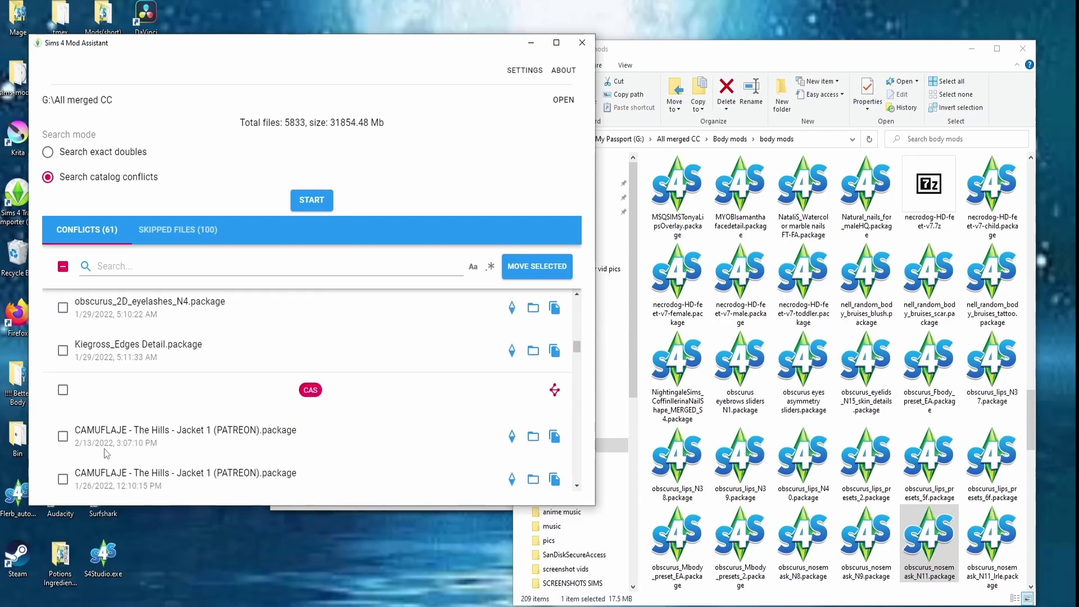